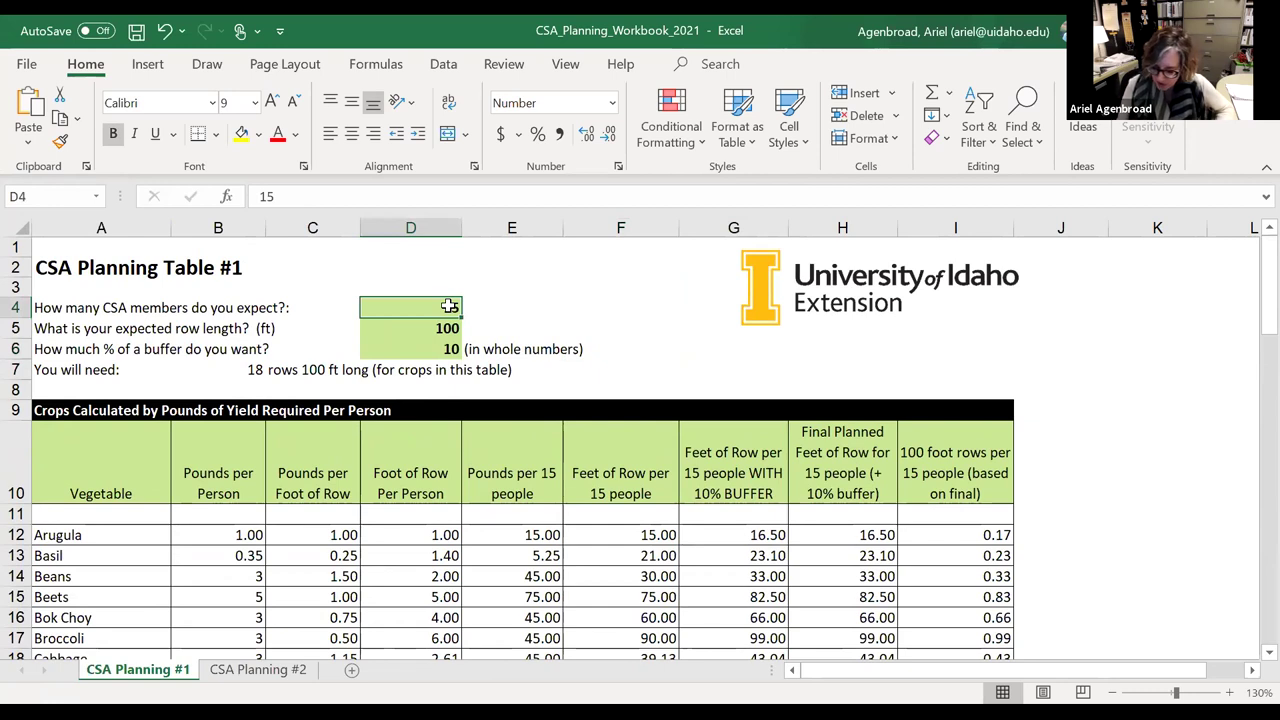
- Try expected CSA member counts of 0 and 2 in CSA Planning Table #1
key("Return")
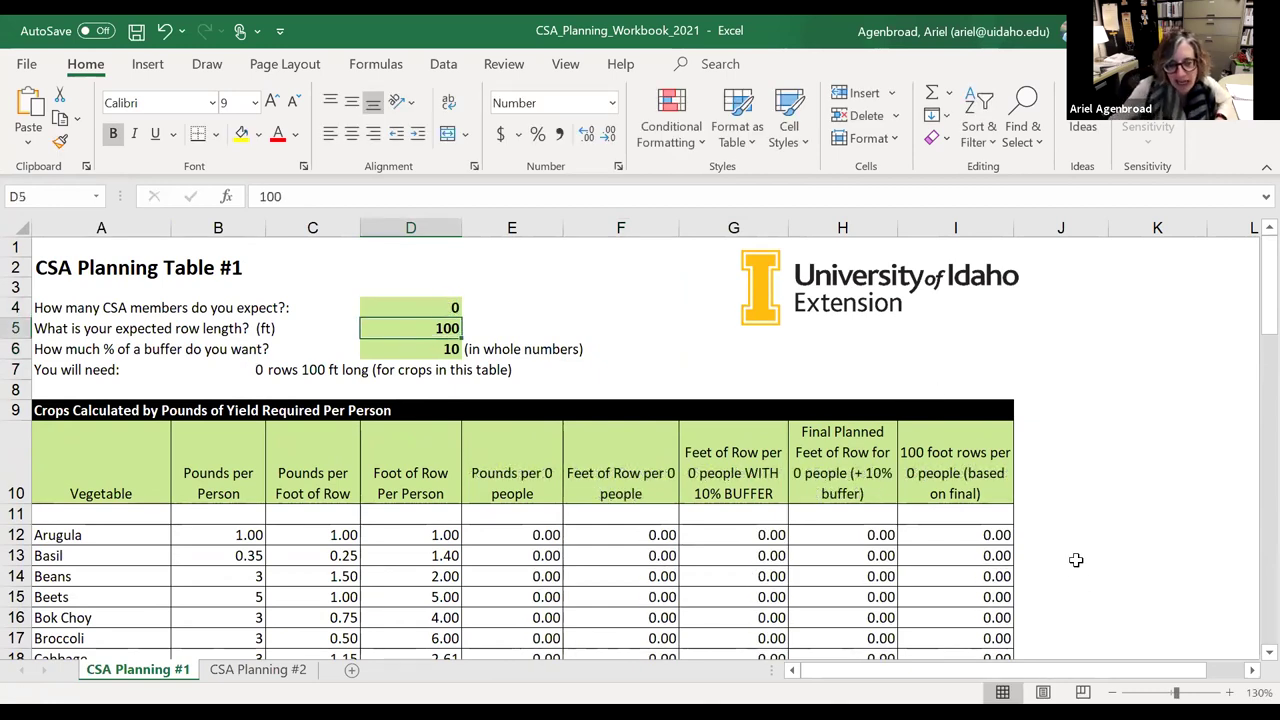
left_click(414, 304)
type("2")
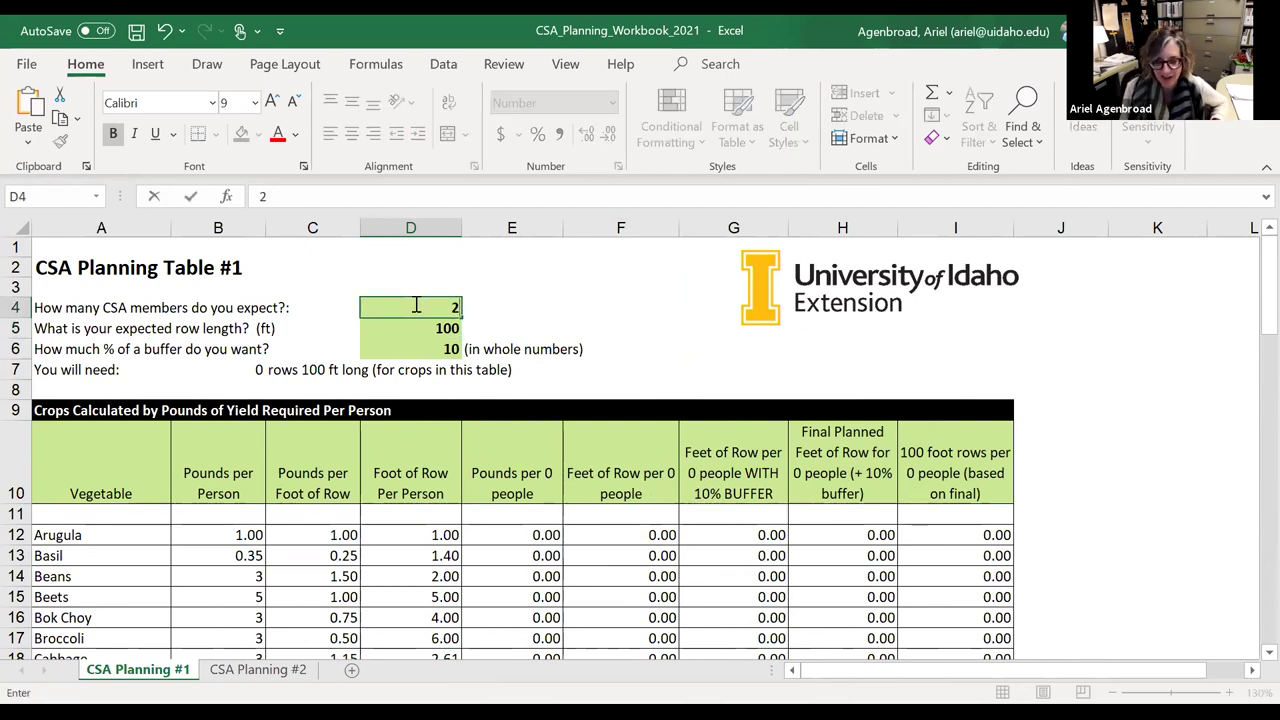
key("Return")
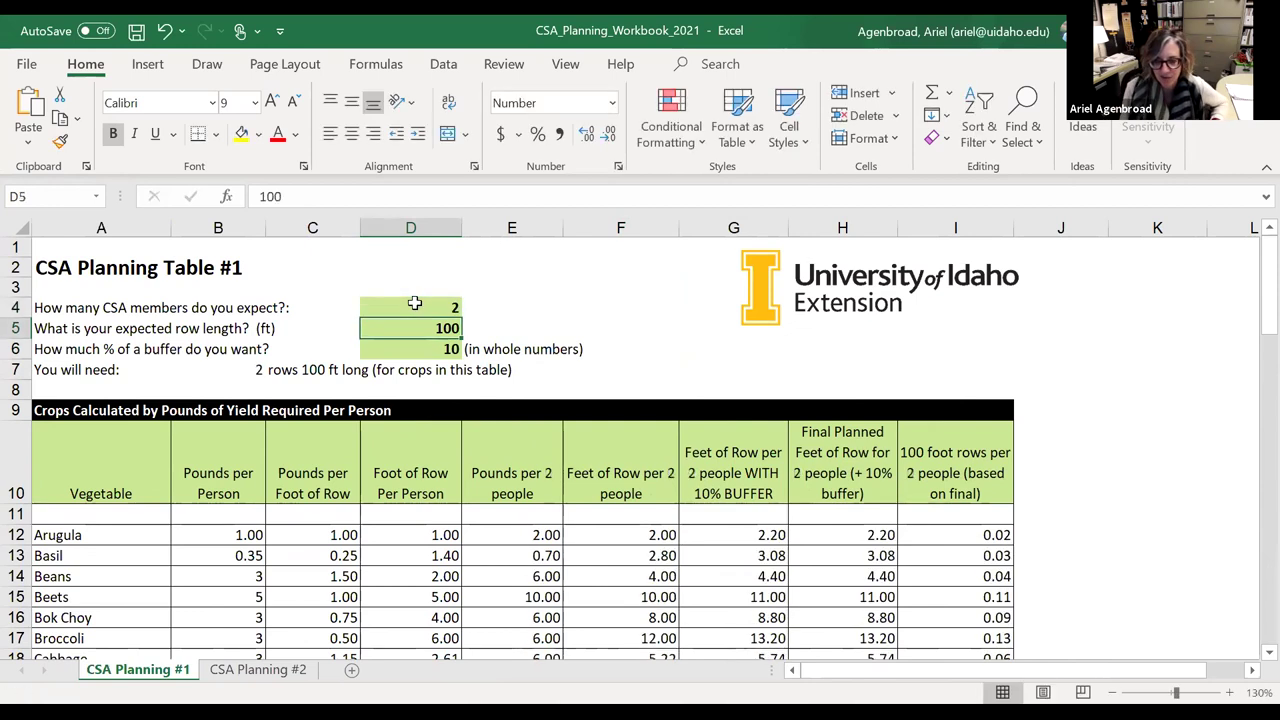
- Set the buffer percentage in CSA Planning Table #1 to 30
left_click(440, 307)
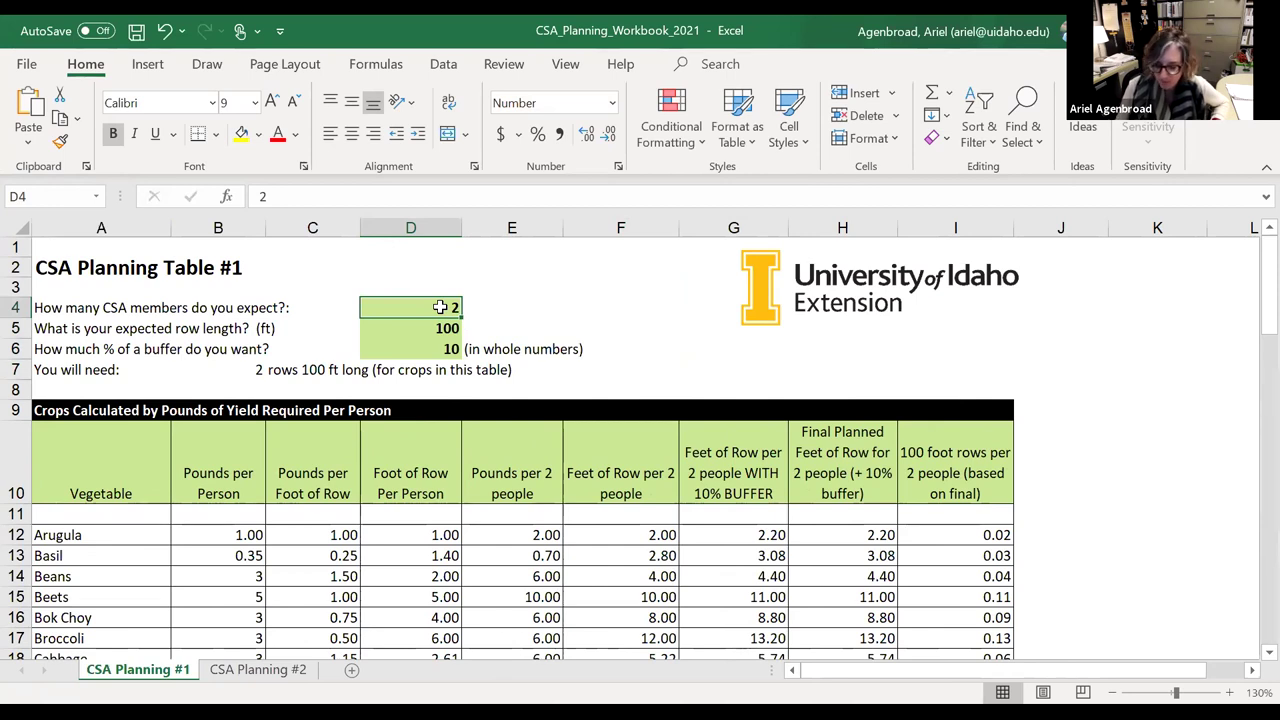
left_click(430, 330)
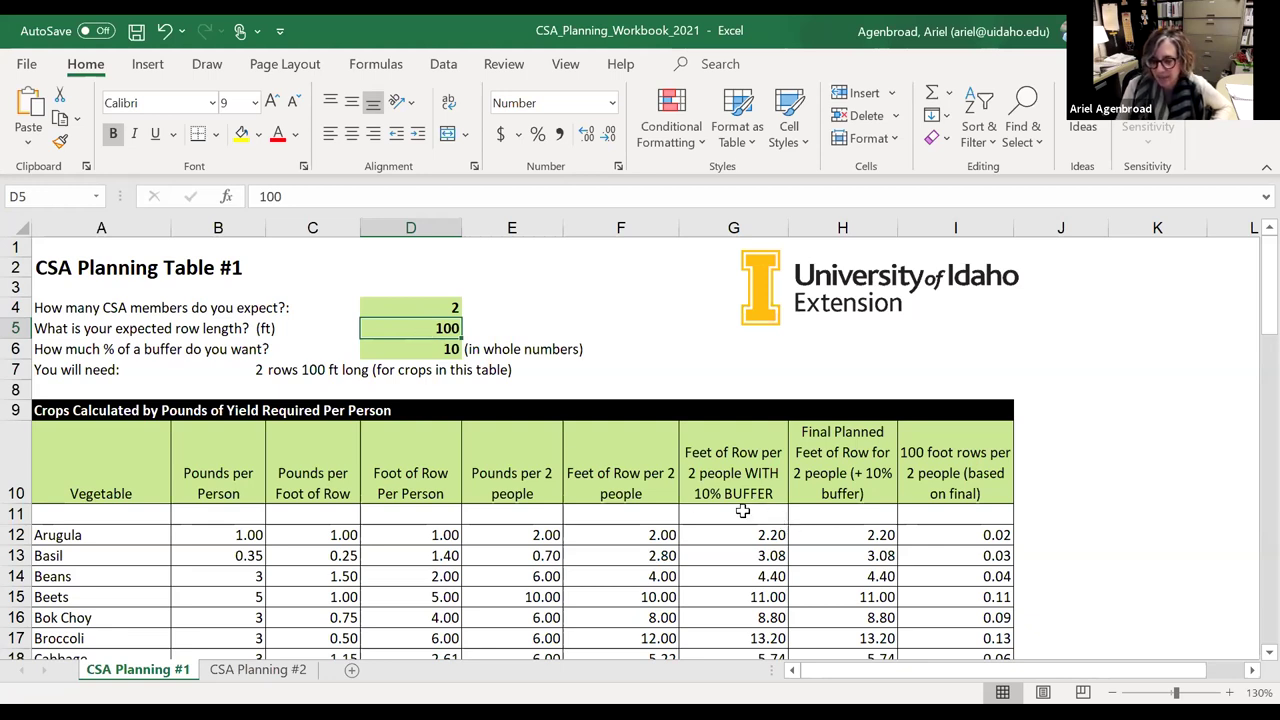
left_click(429, 349)
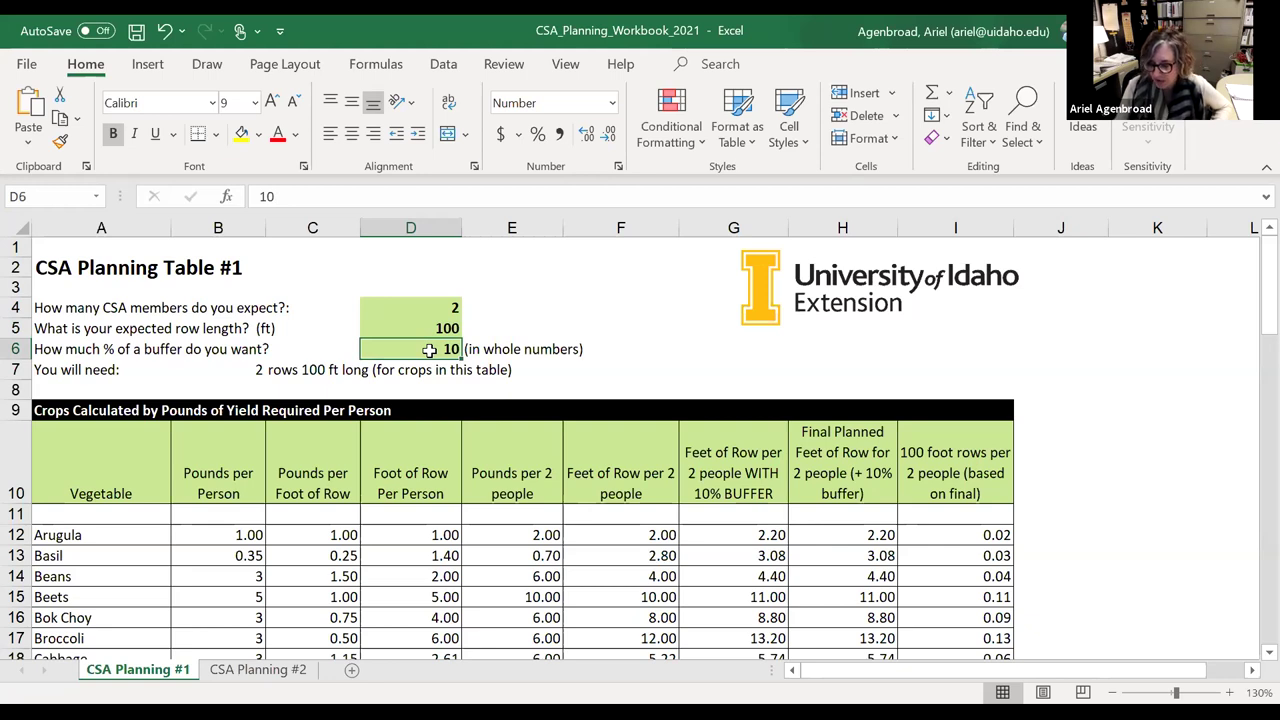
type("30")
key("Return")
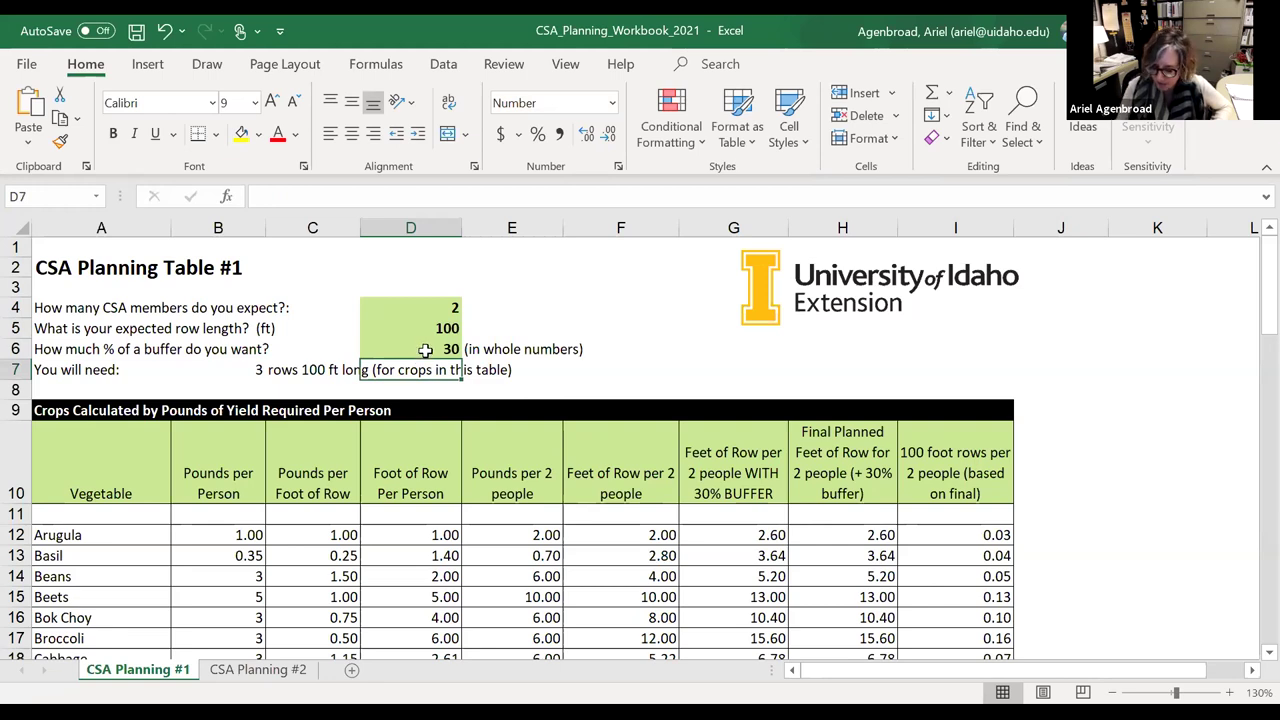
type("10")
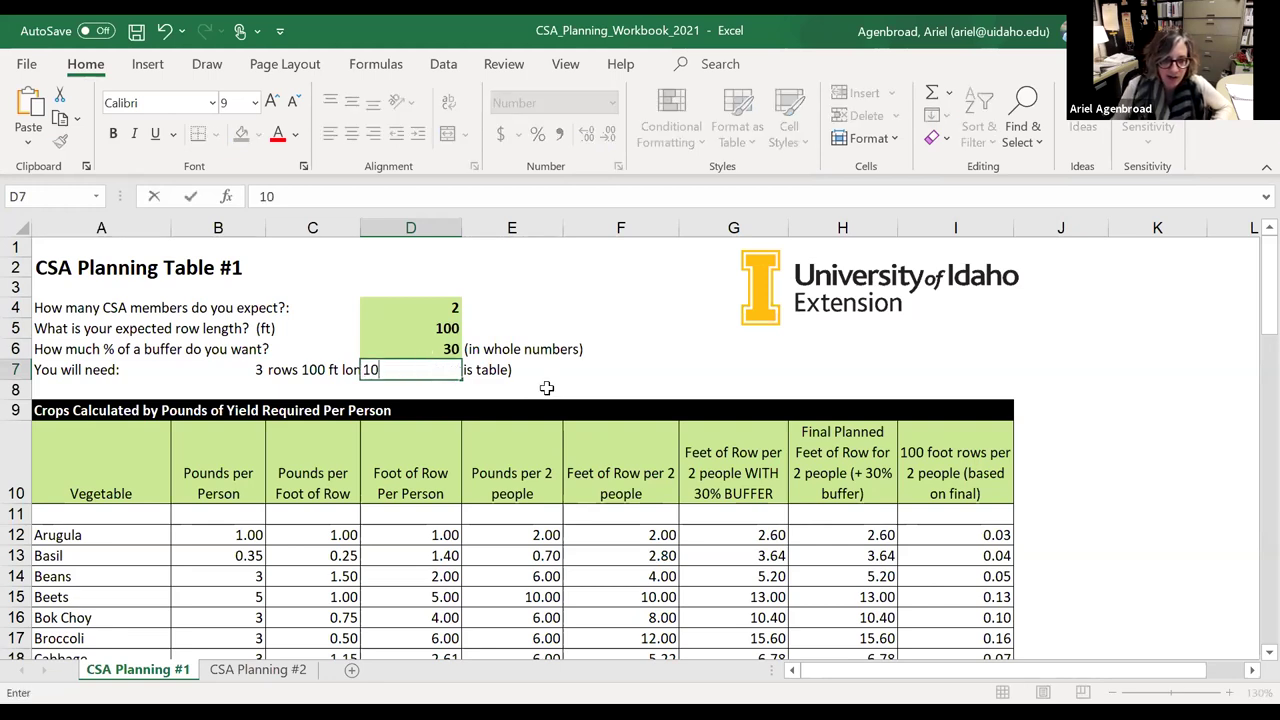
left_click(566, 389)
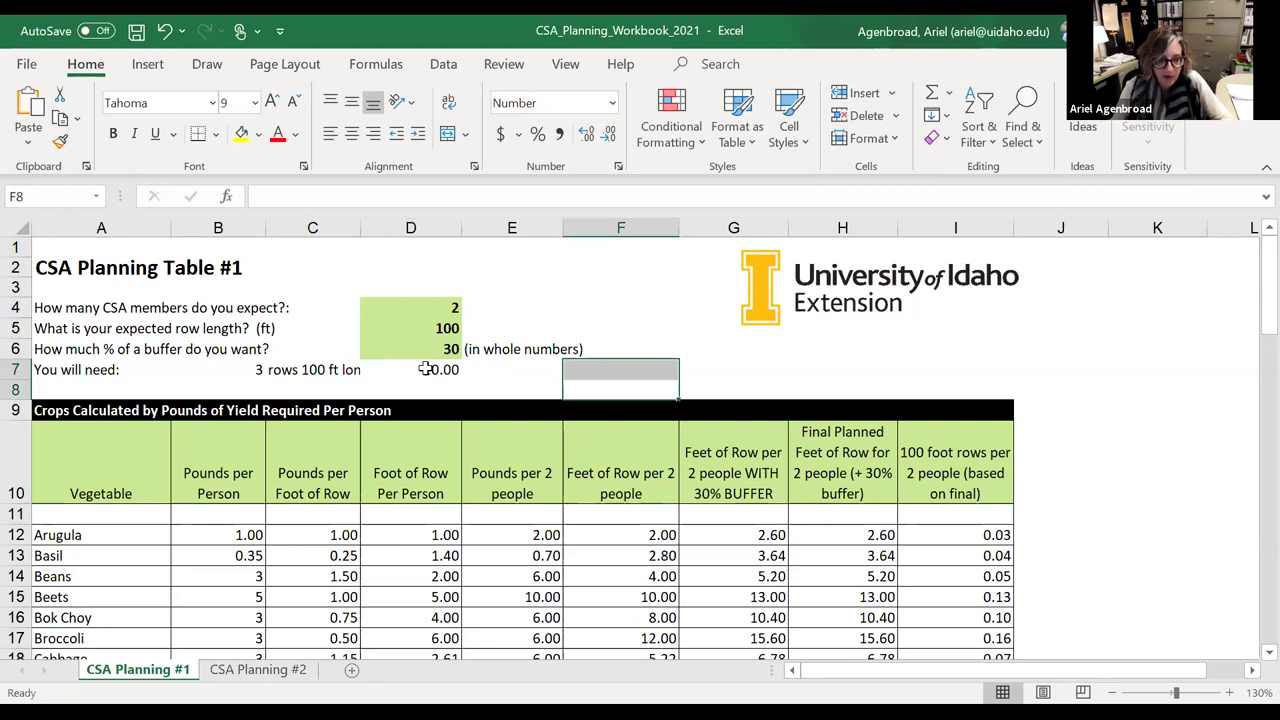
key("ctrl+z")
- Set the buffer percentage in CSA Planning Table #1 to 10
left_click(445, 352)
type("10")
key("Return")
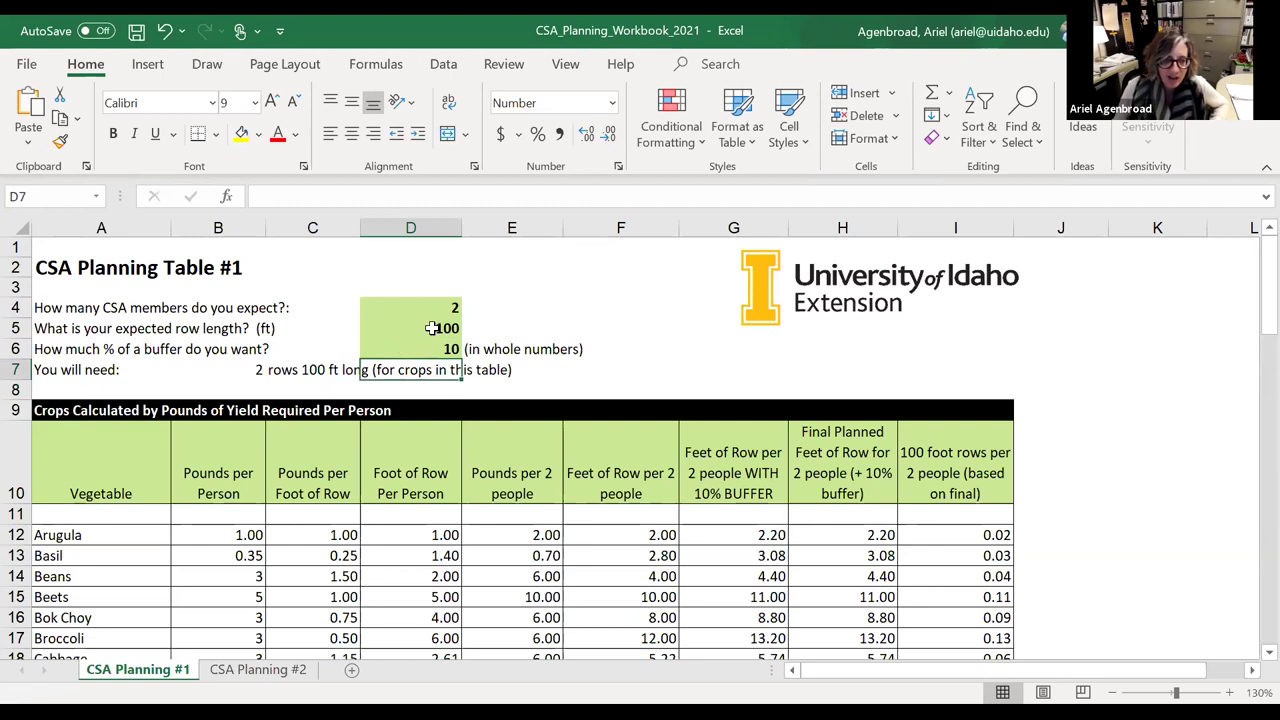
- Set the expected row length to 10 ft
left_click(431, 328)
type("10")
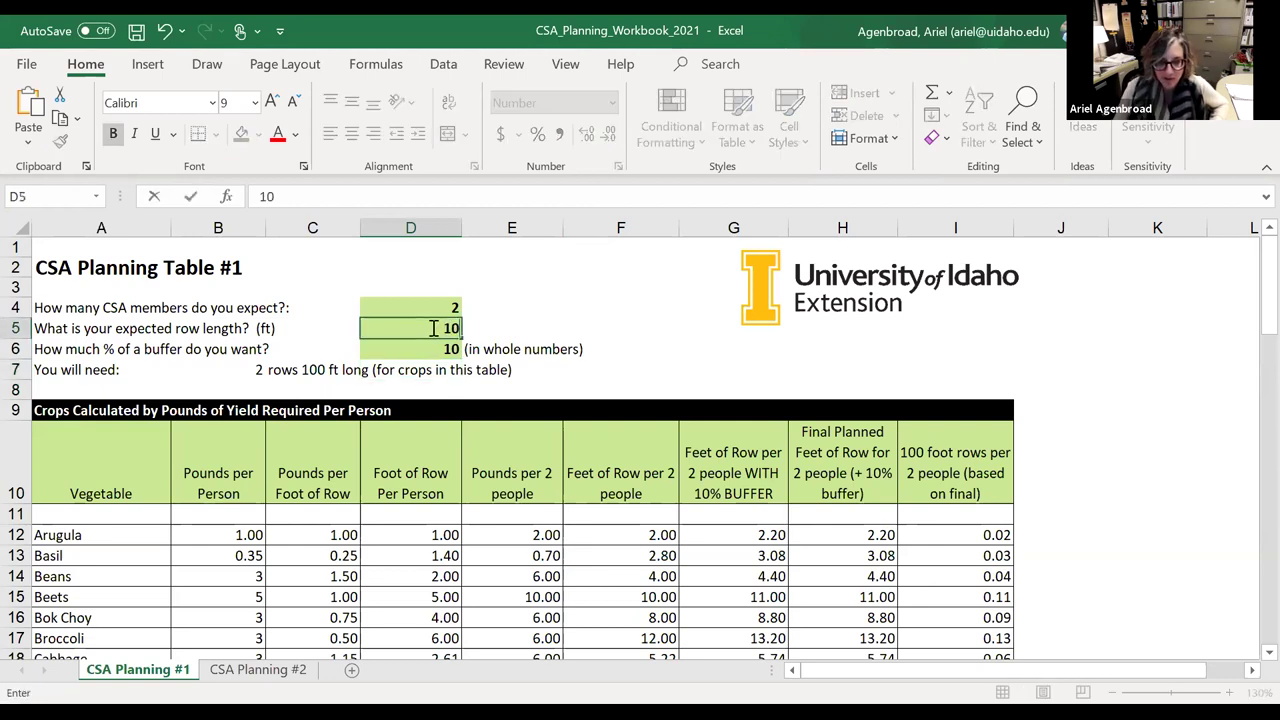
key("Return")
- Set the expected row length to 100 ft
left_click(431, 328)
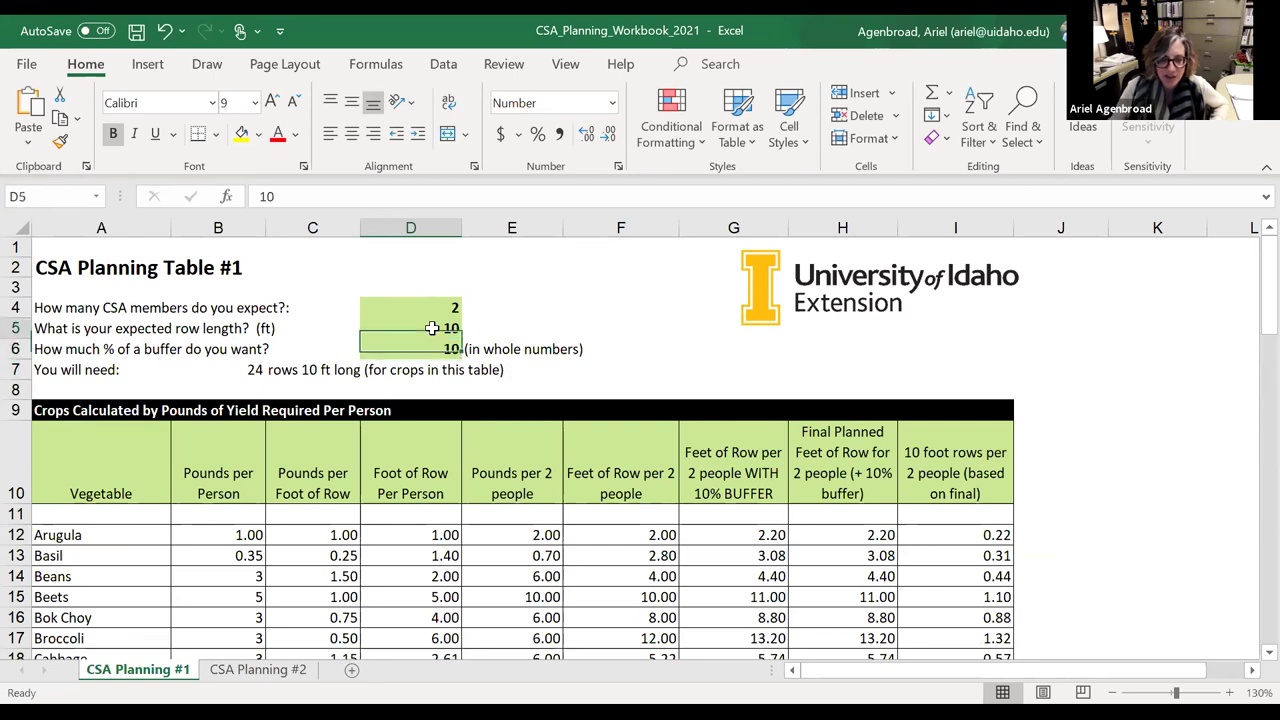
type("100")
key("Return")
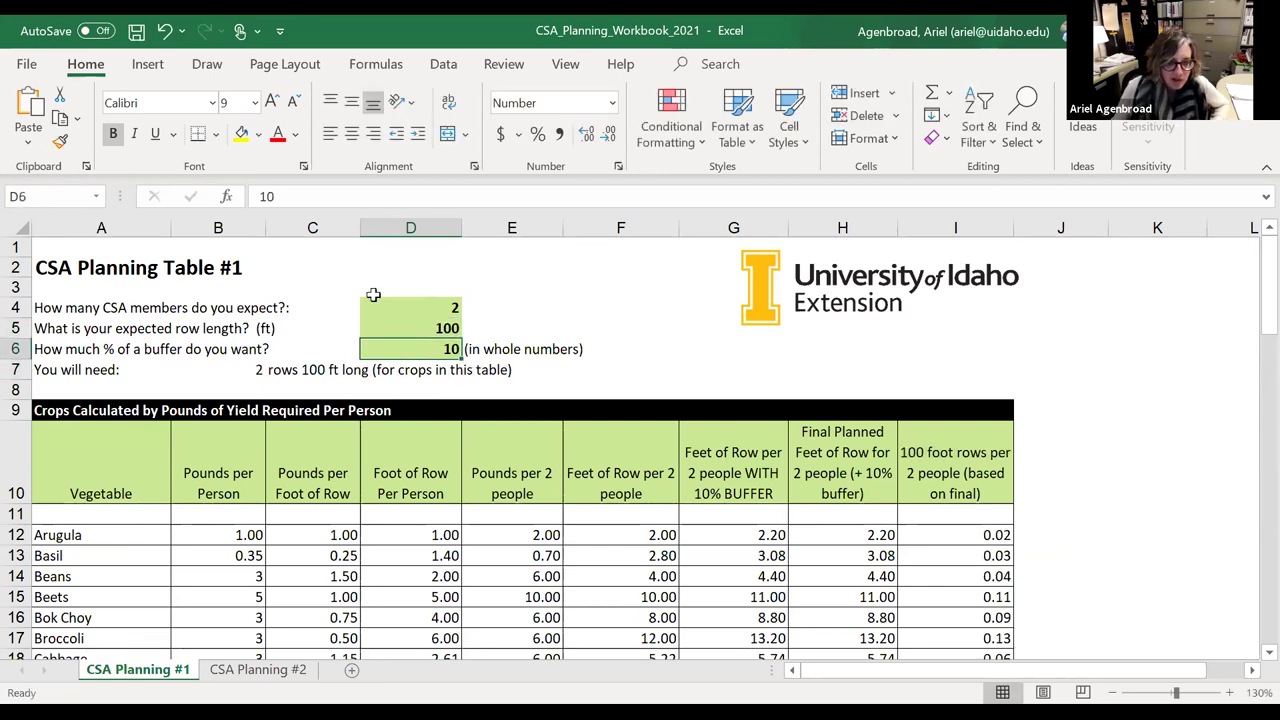
- Look over the crop list and its totals, and set the expected number of CSA members to 35
scroll(169, 514, "down", 3)
scroll(169, 514, "down", 1)
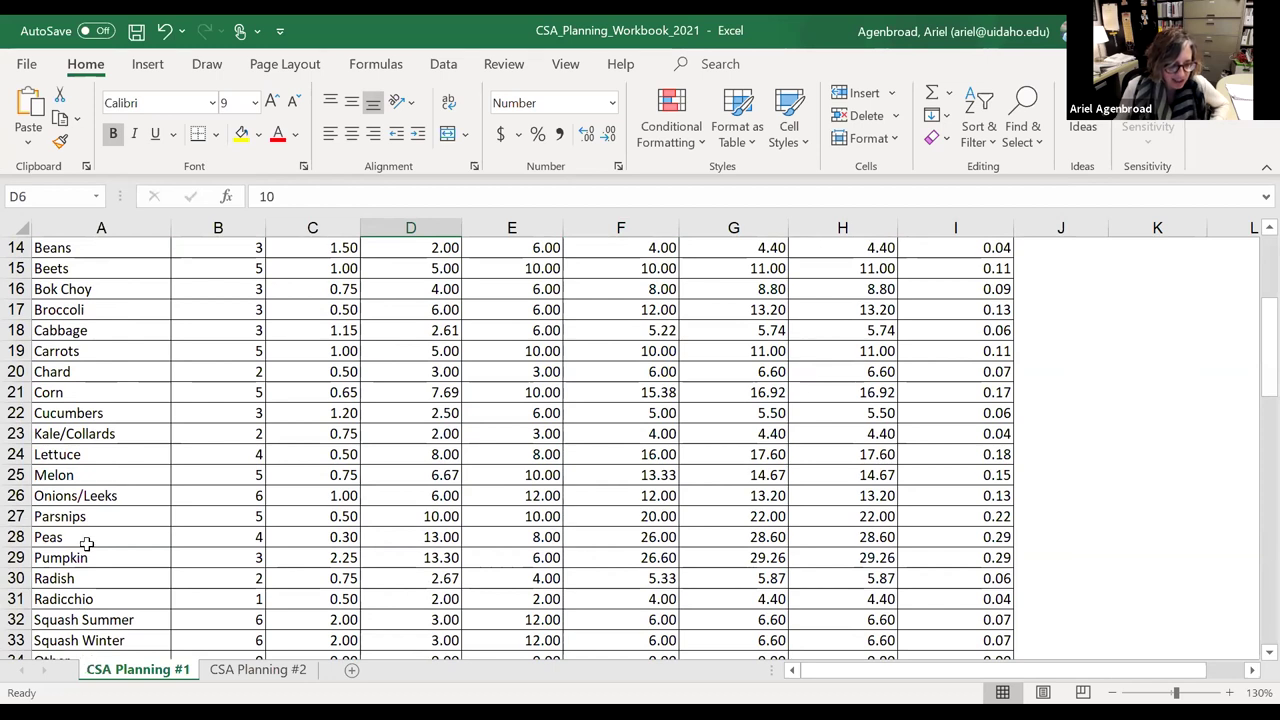
scroll(86, 540, "down", 4)
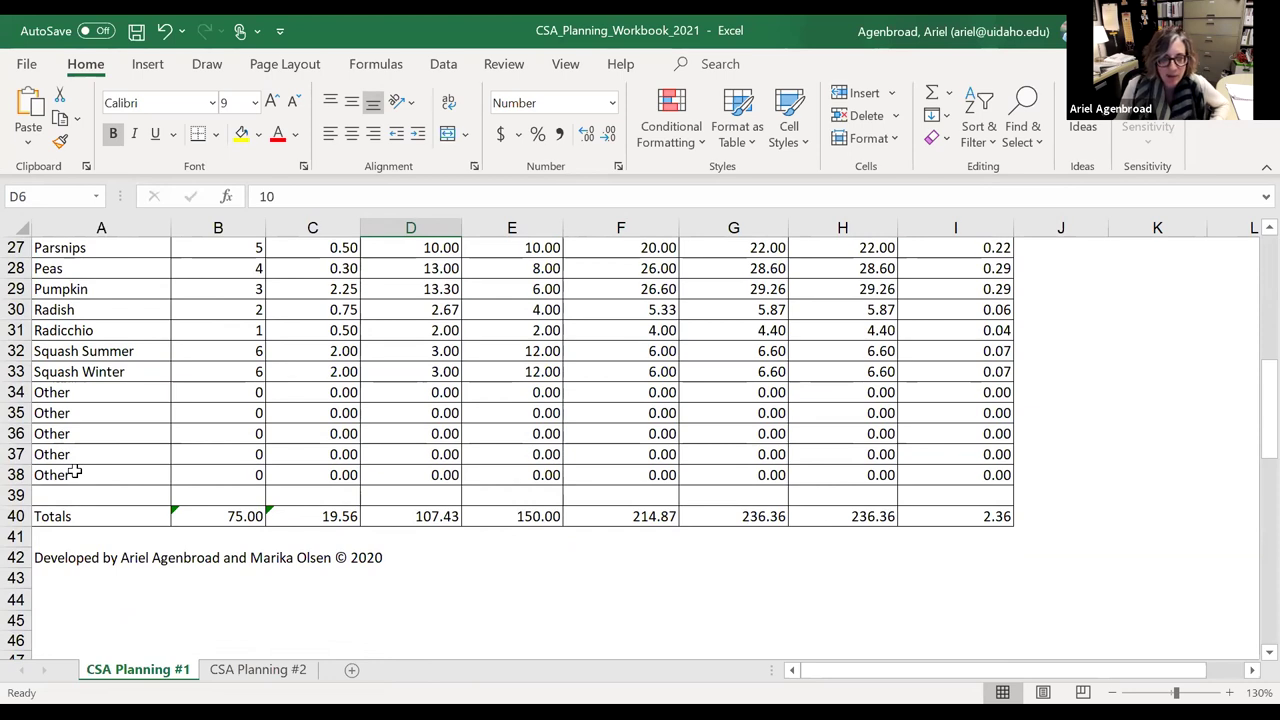
scroll(75, 474, "up", 9)
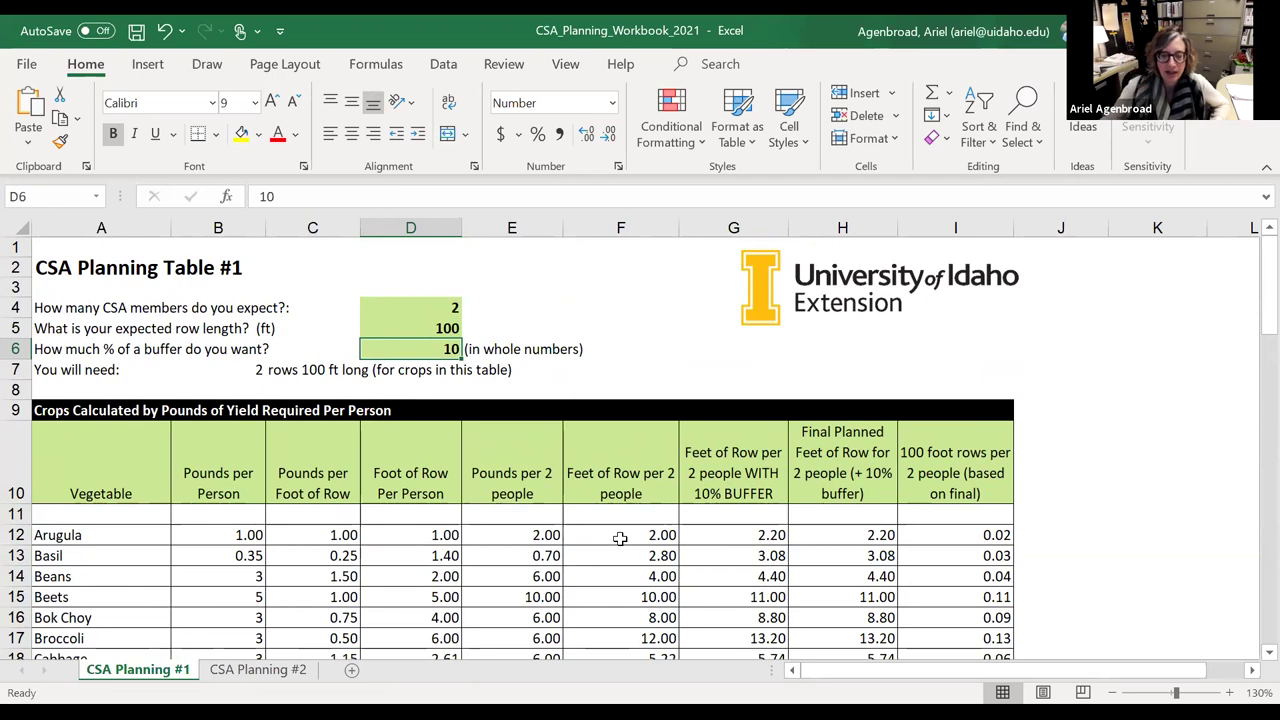
left_click(440, 309)
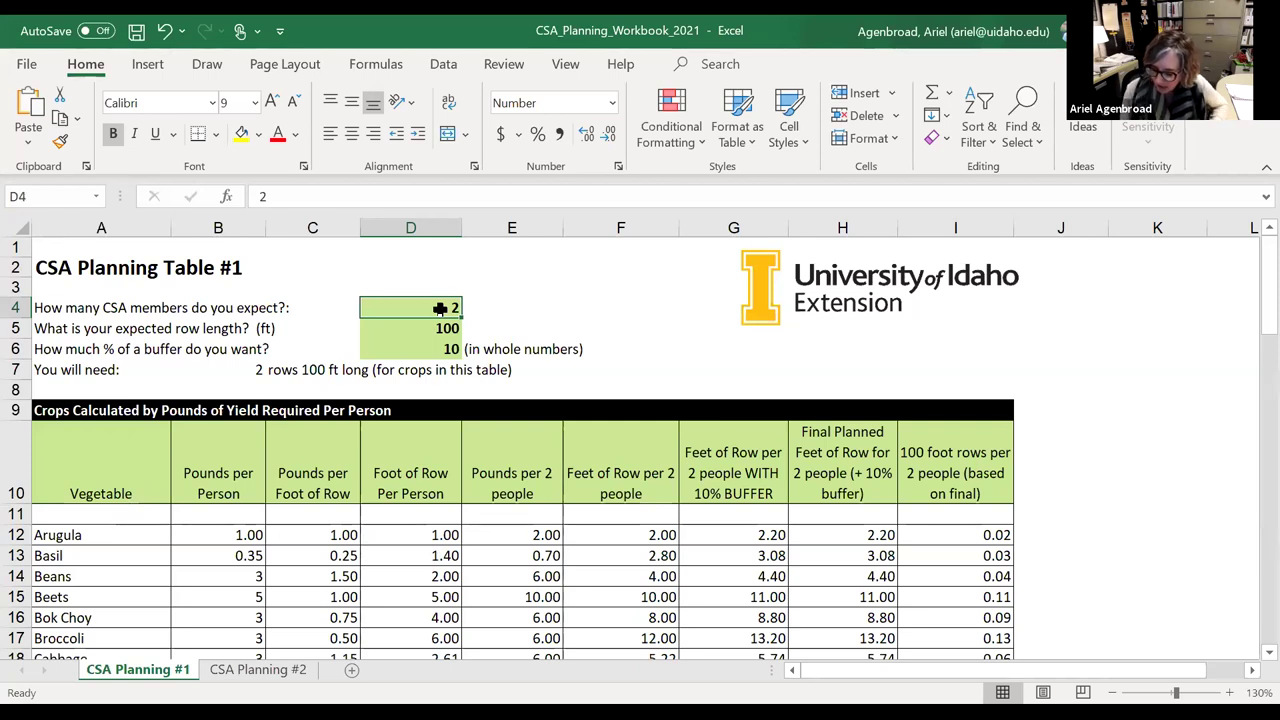
type("35")
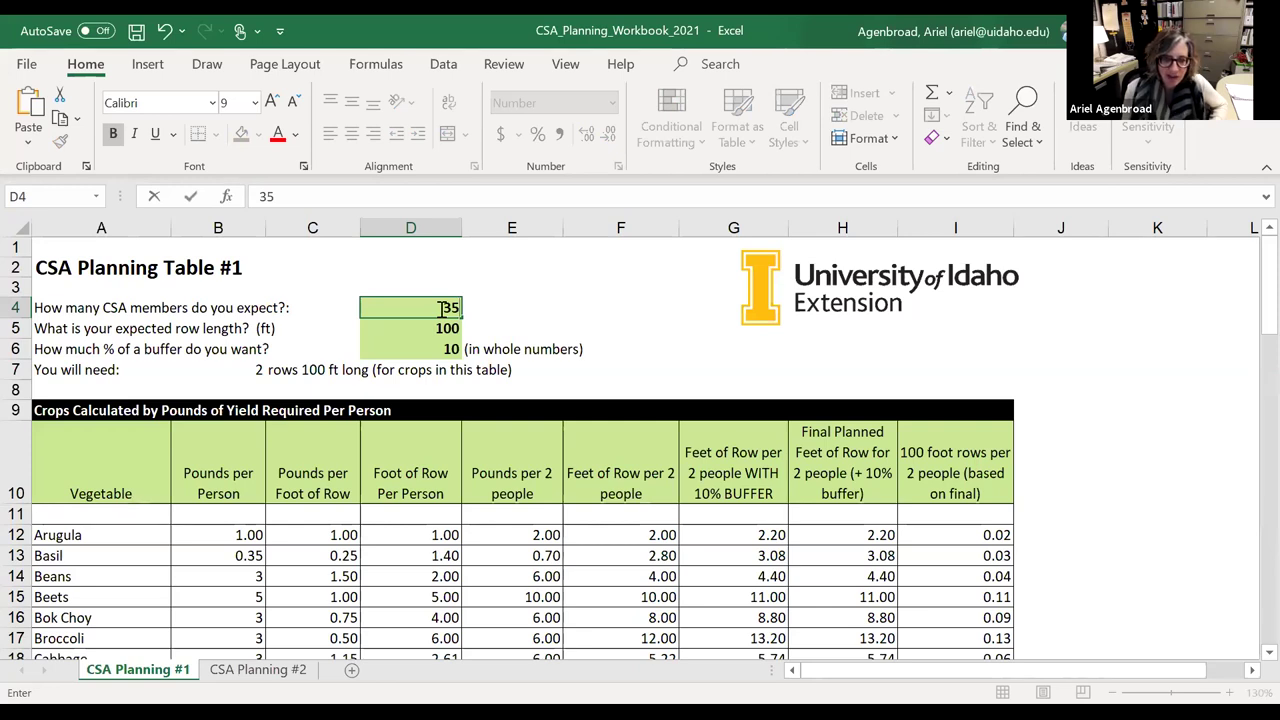
key("Return")
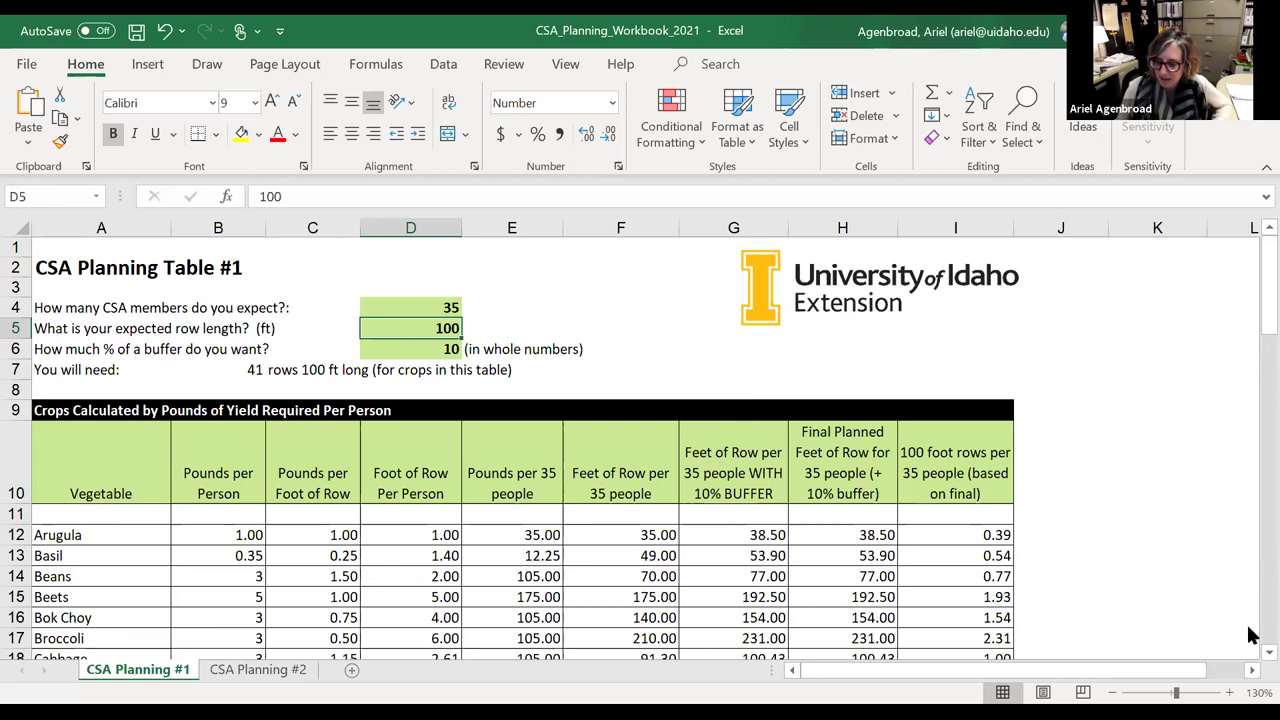
- Examine the whole Kale/Collards row and the pumpkin's feet of row with the 10% buffer
scroll(1250, 655, "down", 1)
scroll(1250, 655, "down", 2)
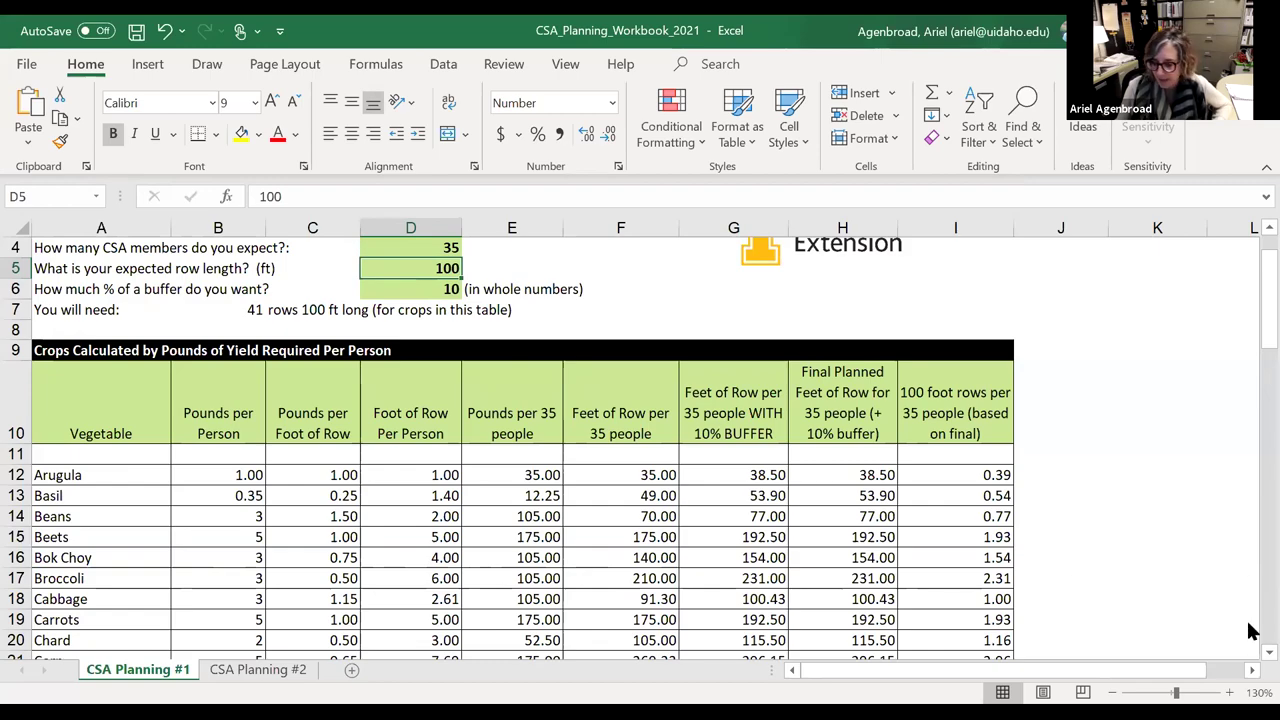
scroll(1250, 660, "down", 1)
scroll(1250, 660, "down", 3)
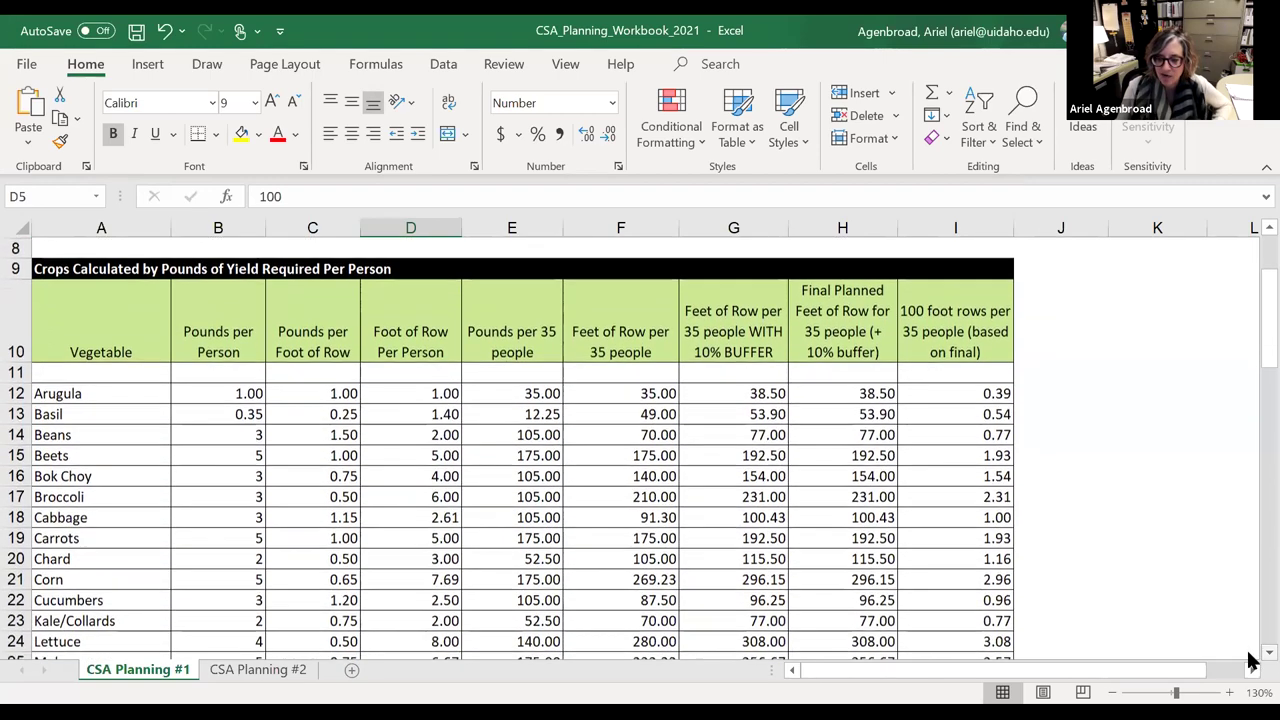
scroll(1250, 660, "down", 1)
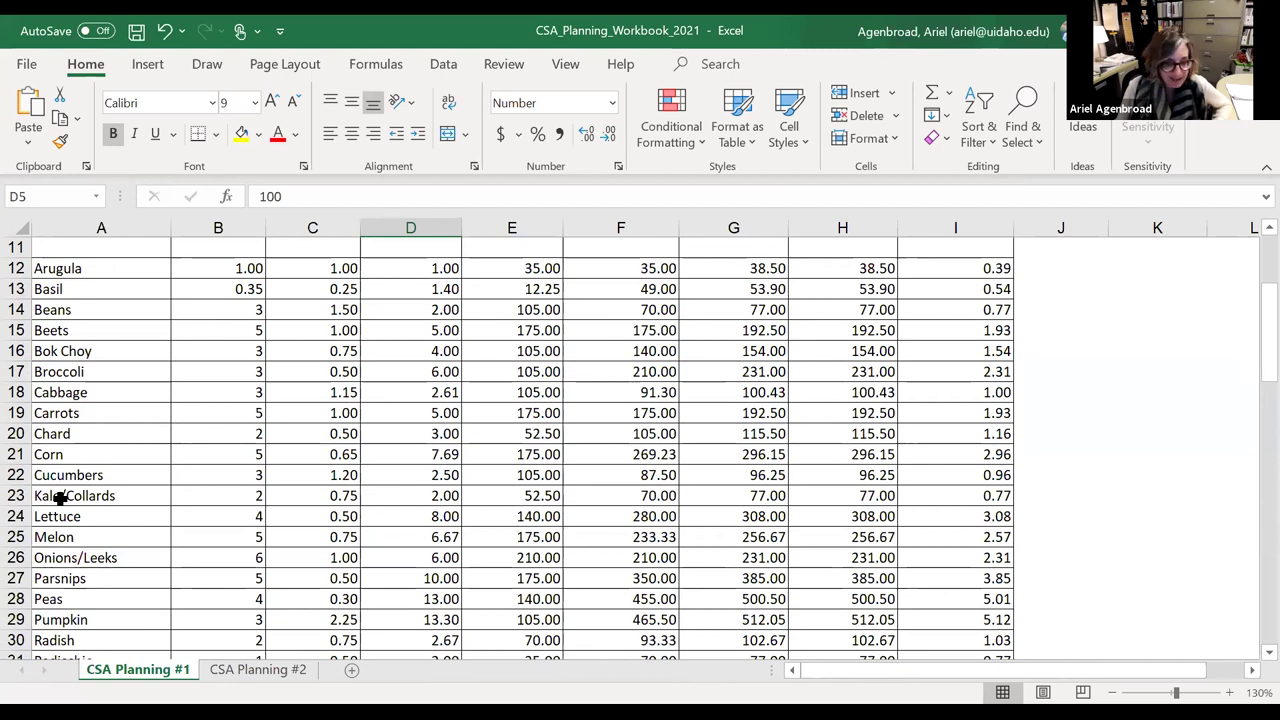
left_click(15, 495)
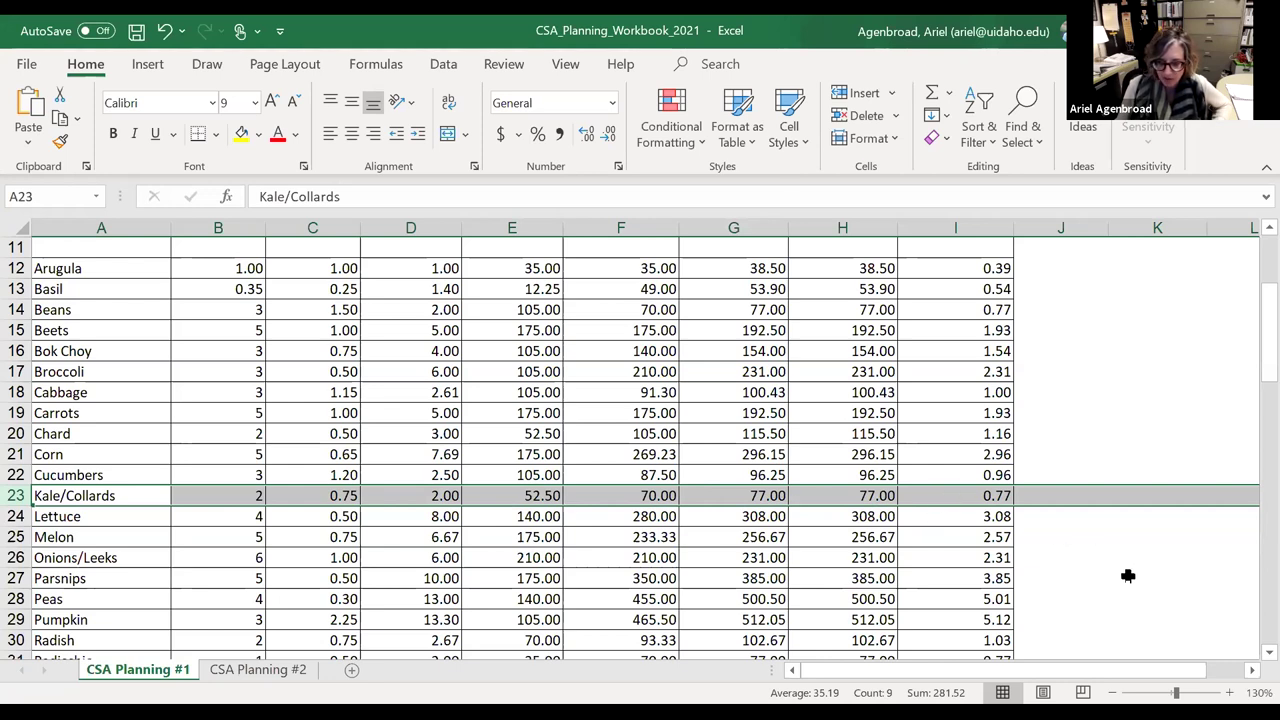
left_click(728, 621)
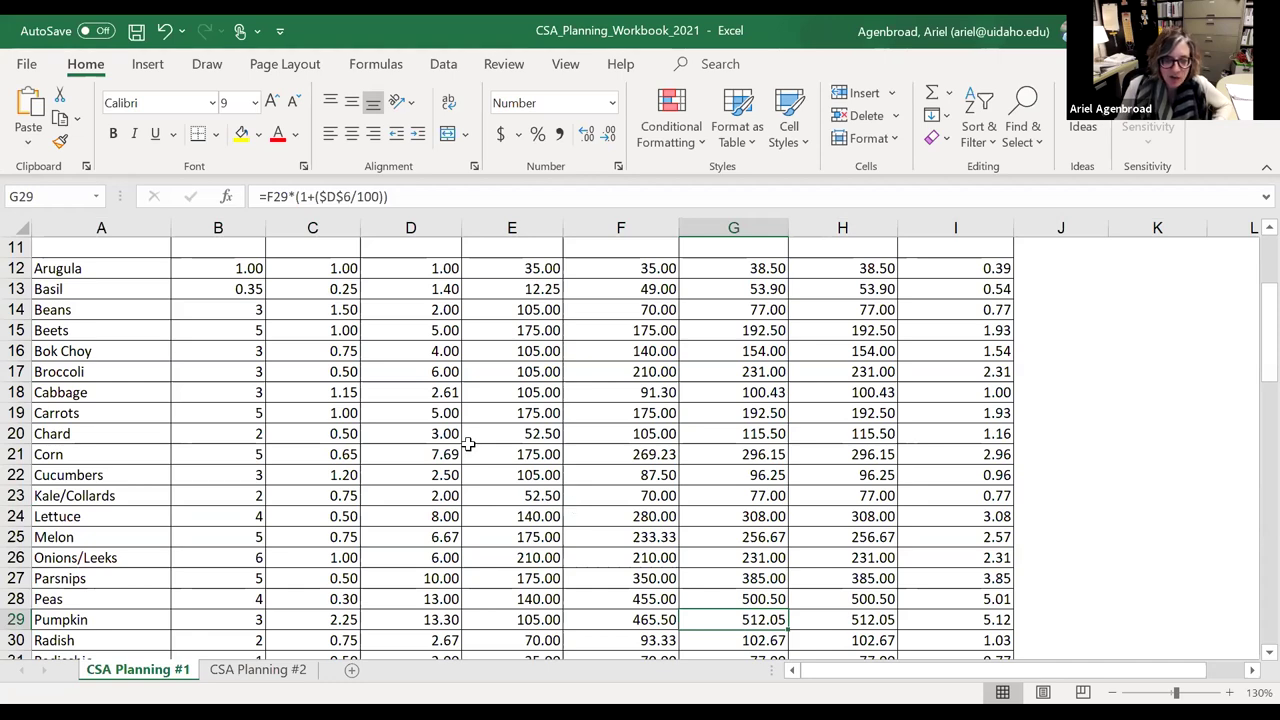
- Highlight the whole Squash Summer row to examine its planning figures
scroll(468, 446, "up", 4)
scroll(407, 438, "down", 4)
scroll(407, 438, "down", 1)
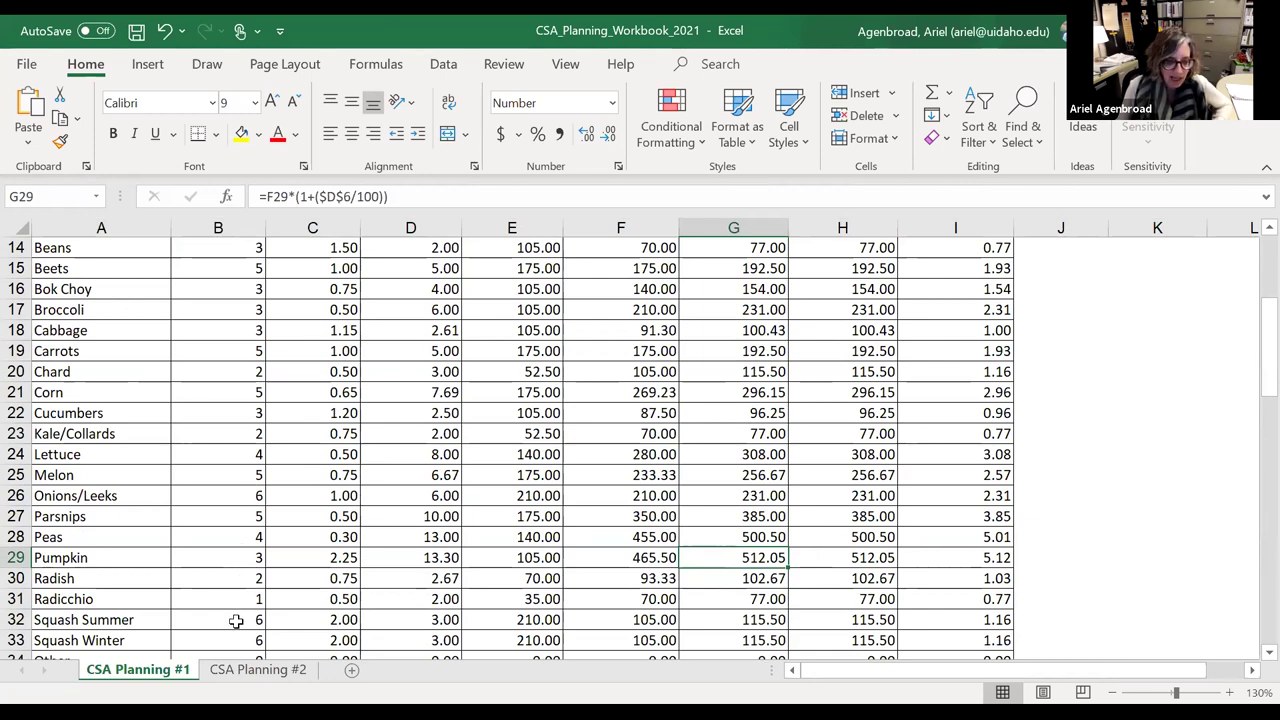
left_click(14, 619)
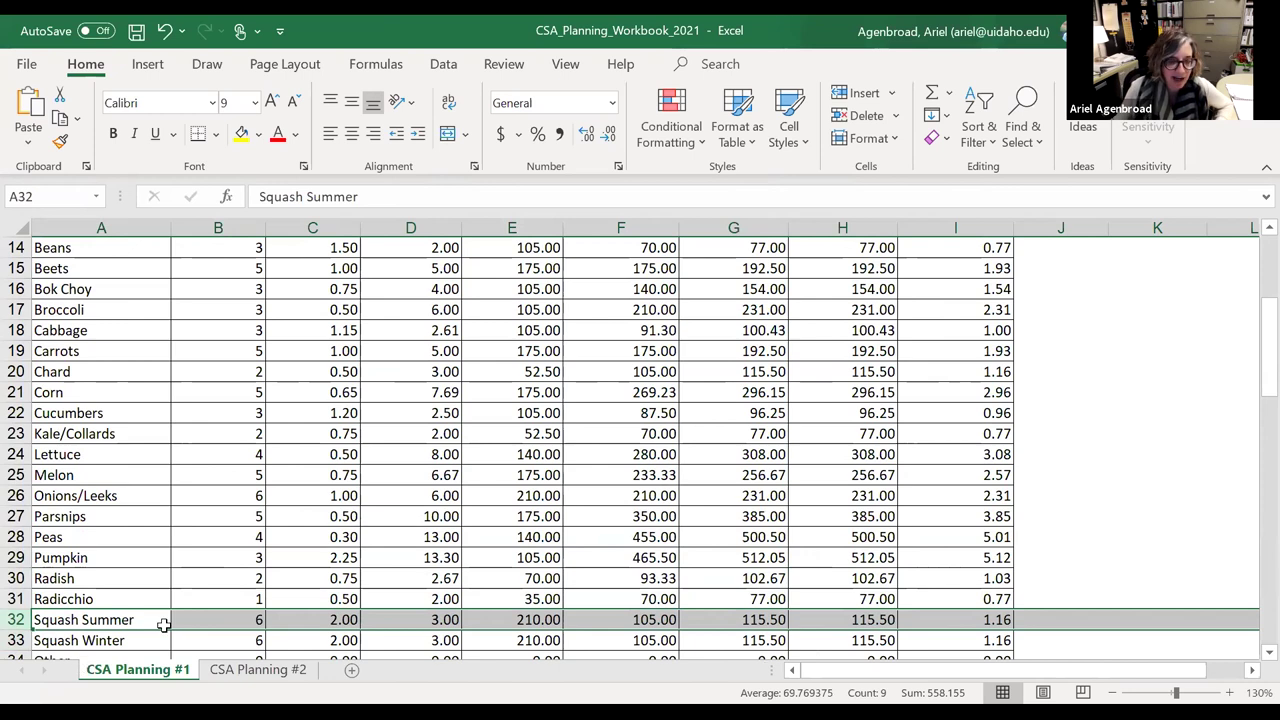
- Examine arugula's pounds per person and the formulas for its pounds and feet of row per 35 people
scroll(527, 575, "up", 5)
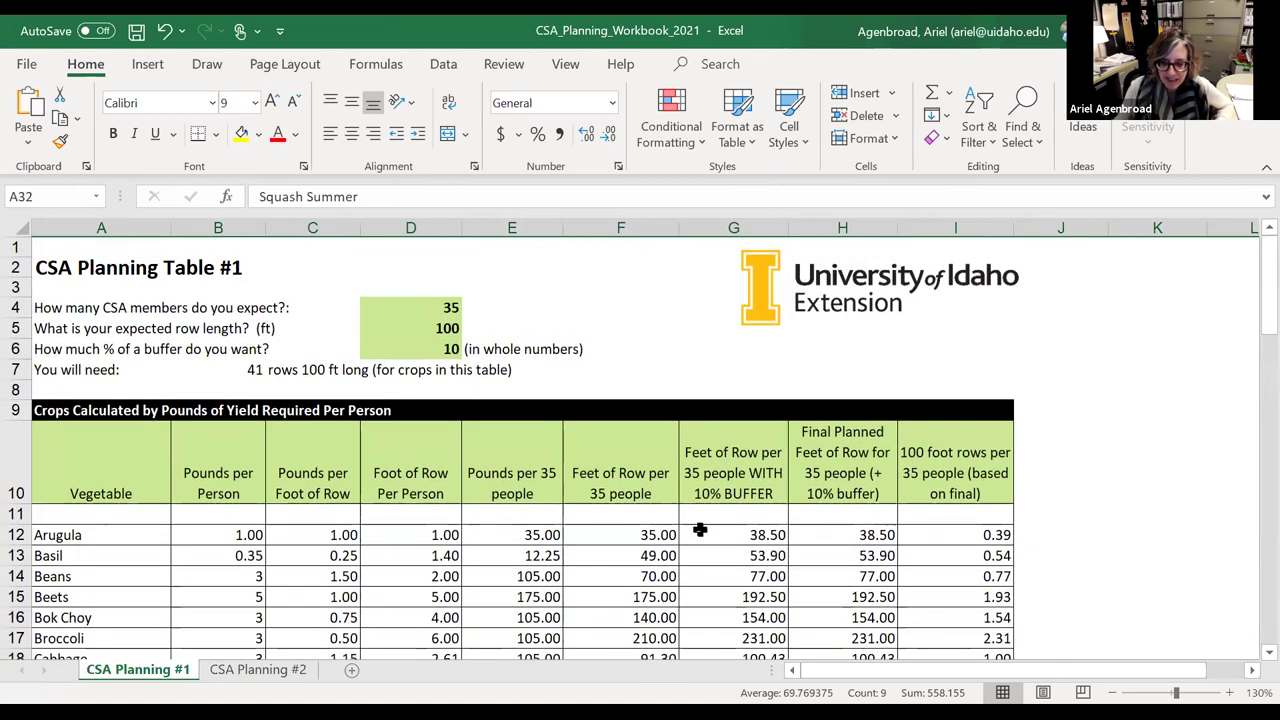
left_click(211, 535)
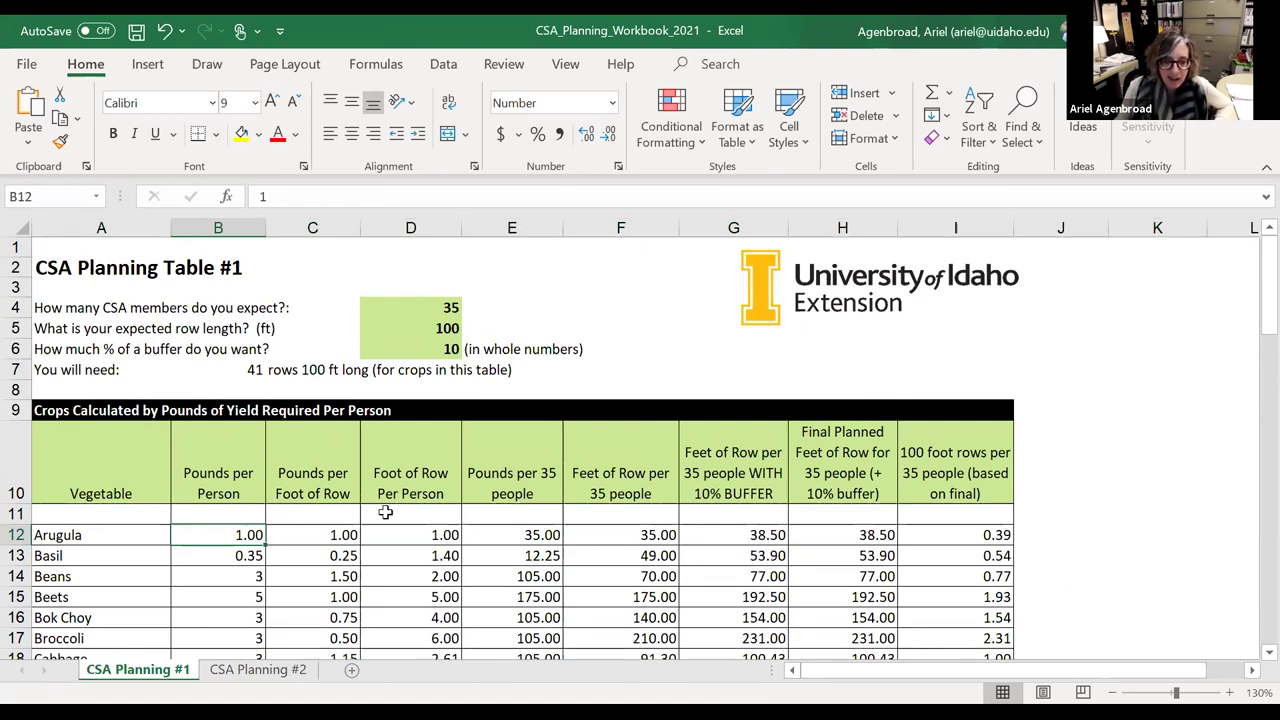
left_click(500, 537)
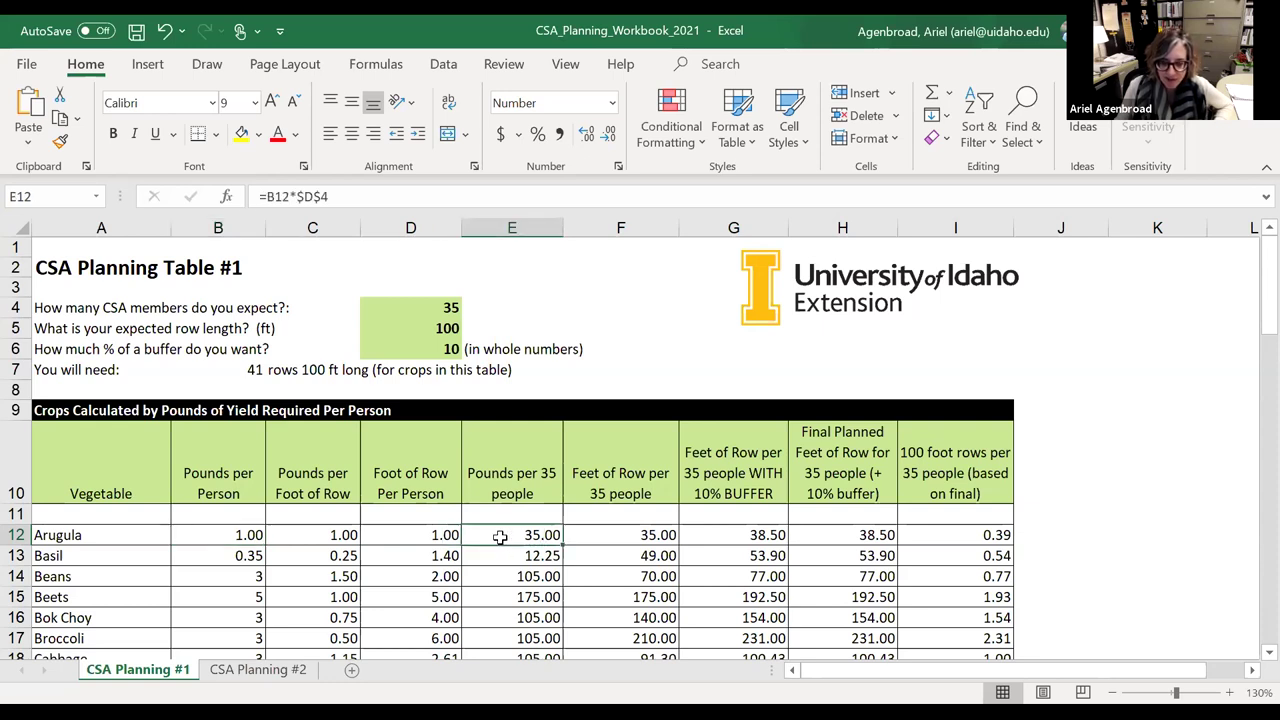
left_click(633, 537)
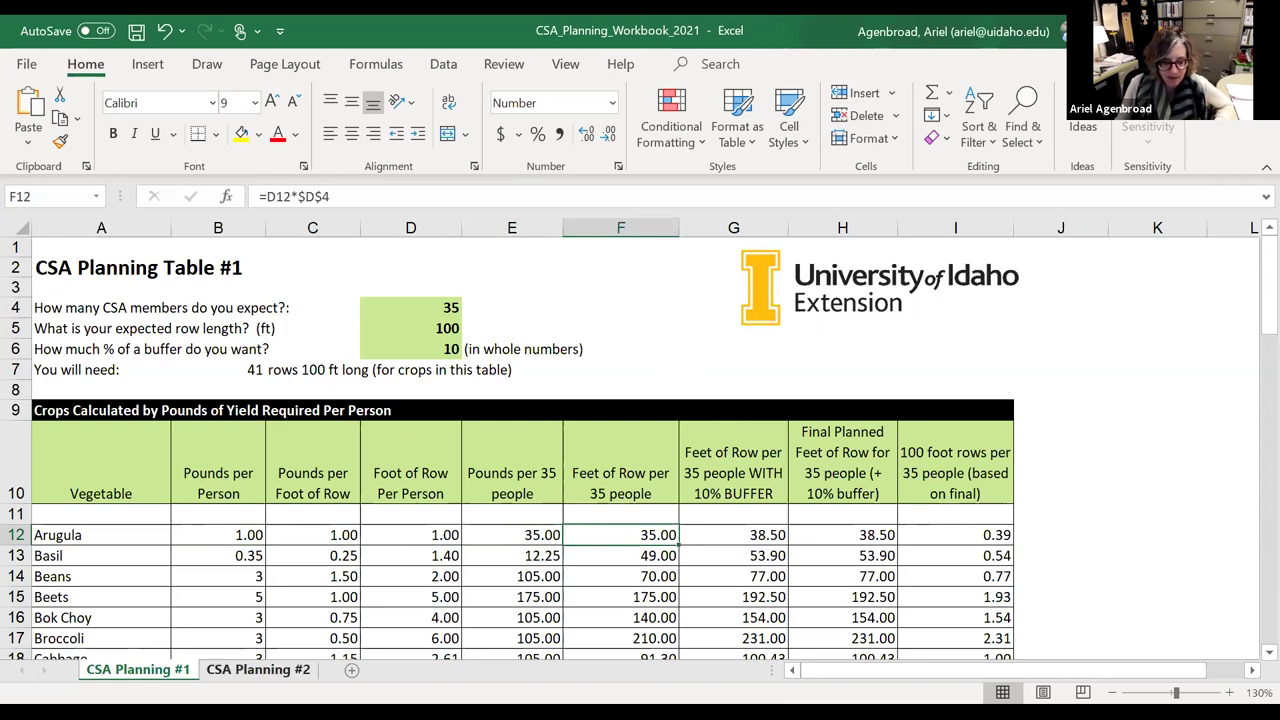
- Open the CSA Planning #2 sheet and enlarge it to 130% to examine the crops calculated by plants per person
left_click(257, 669)
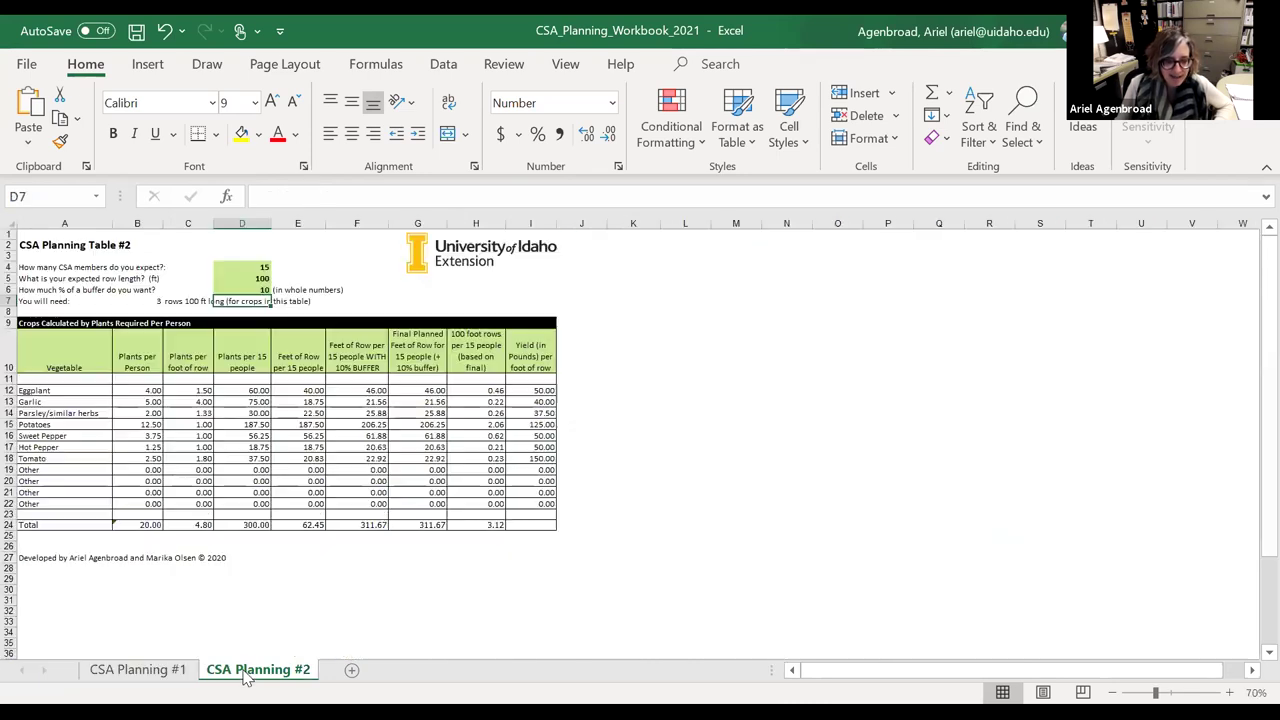
scroll(377, 470, "down", 1)
scroll(377, 470, "up", 3, "ctrl")
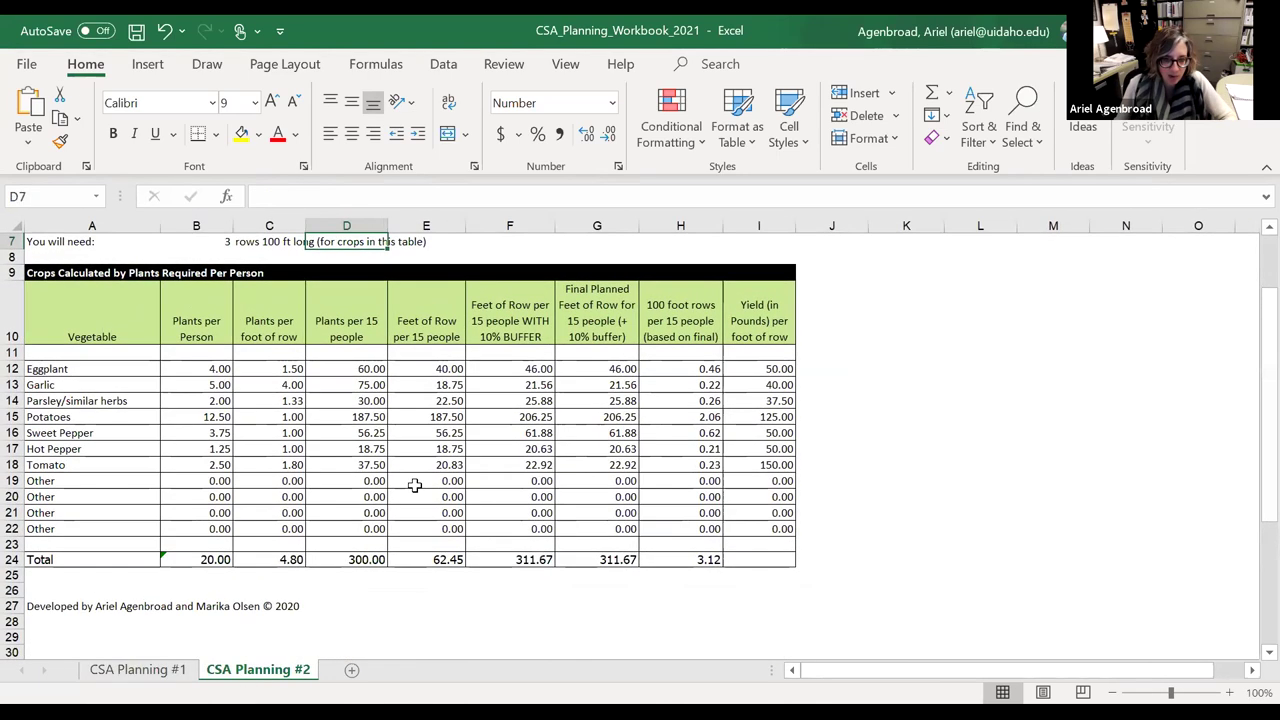
scroll(750, 495, "up", 2)
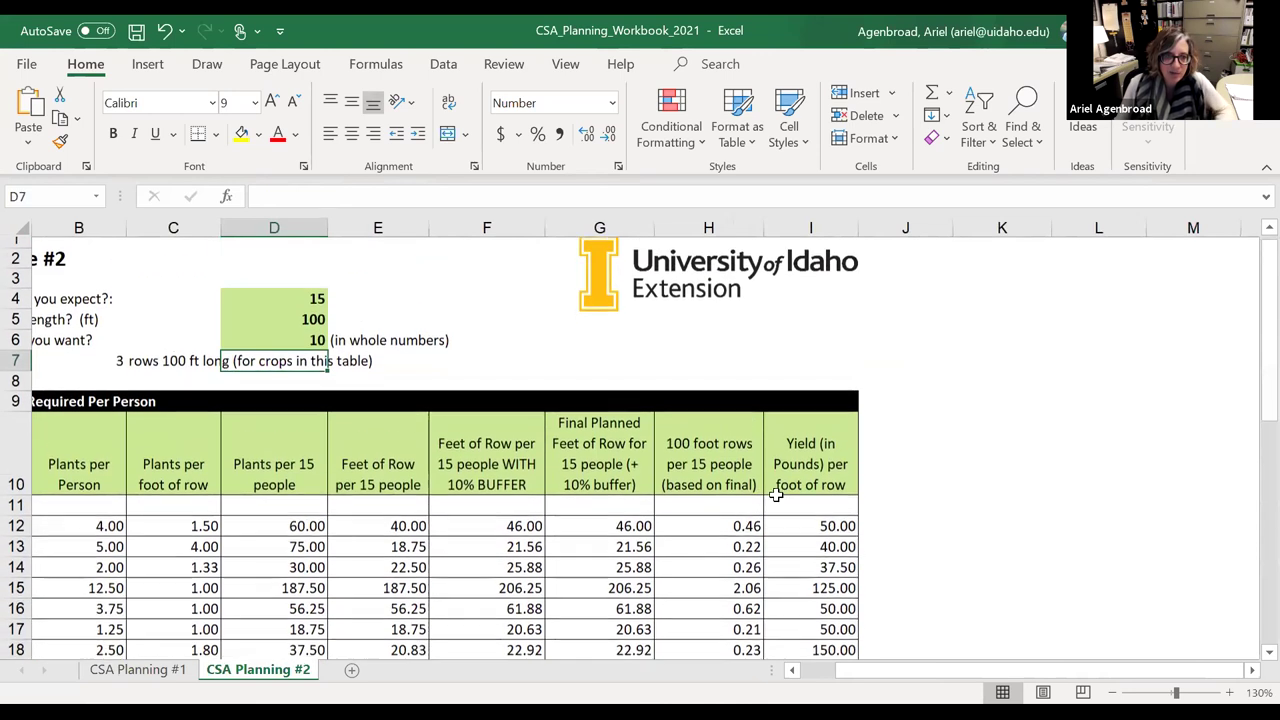
left_click(966, 481)
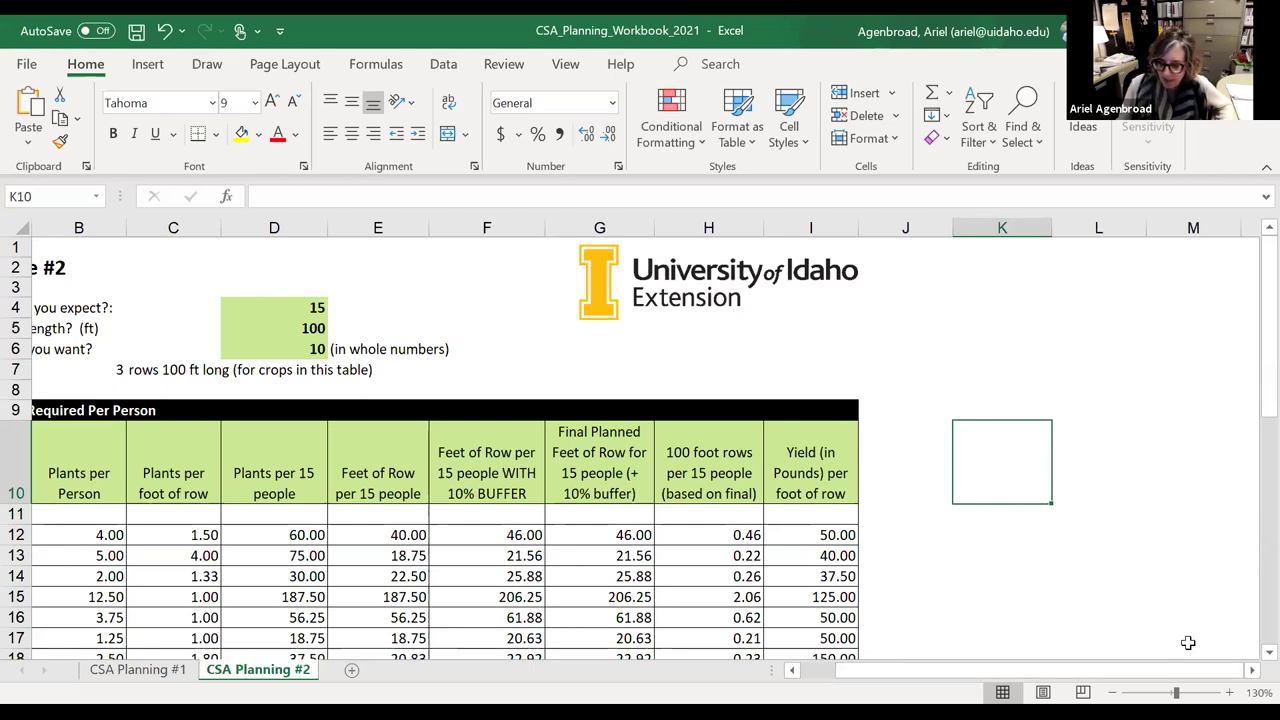
left_click_drag(1122, 675, 738, 500)
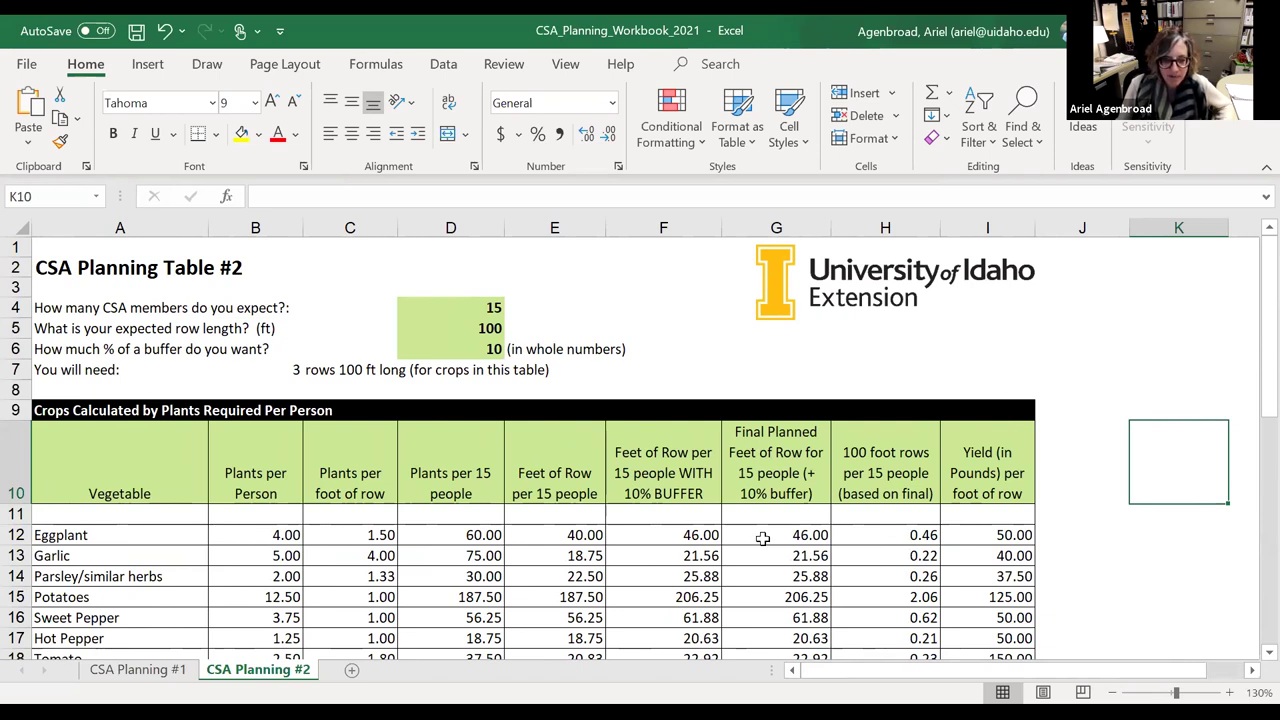
- Set the expected CSA members to 35 in CSA Planning Table #2 and examine the recalculated crops by plants per person
left_click(486, 308)
type("35")
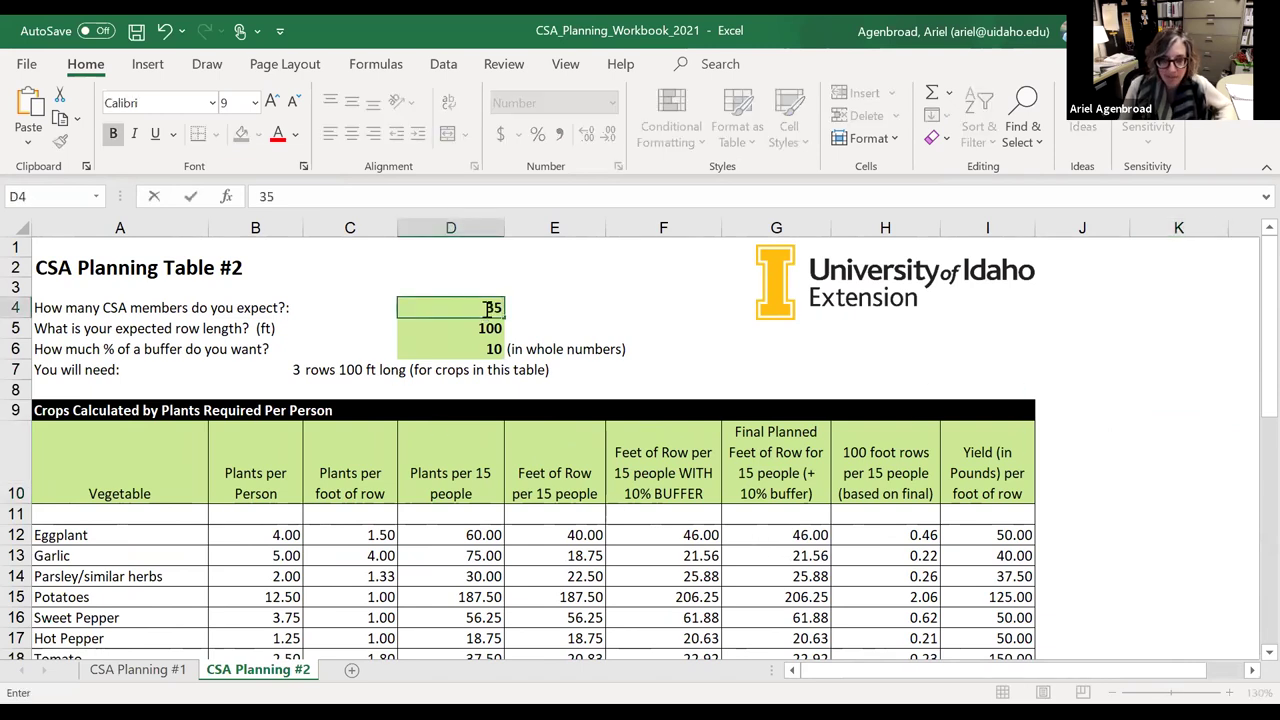
key("Return")
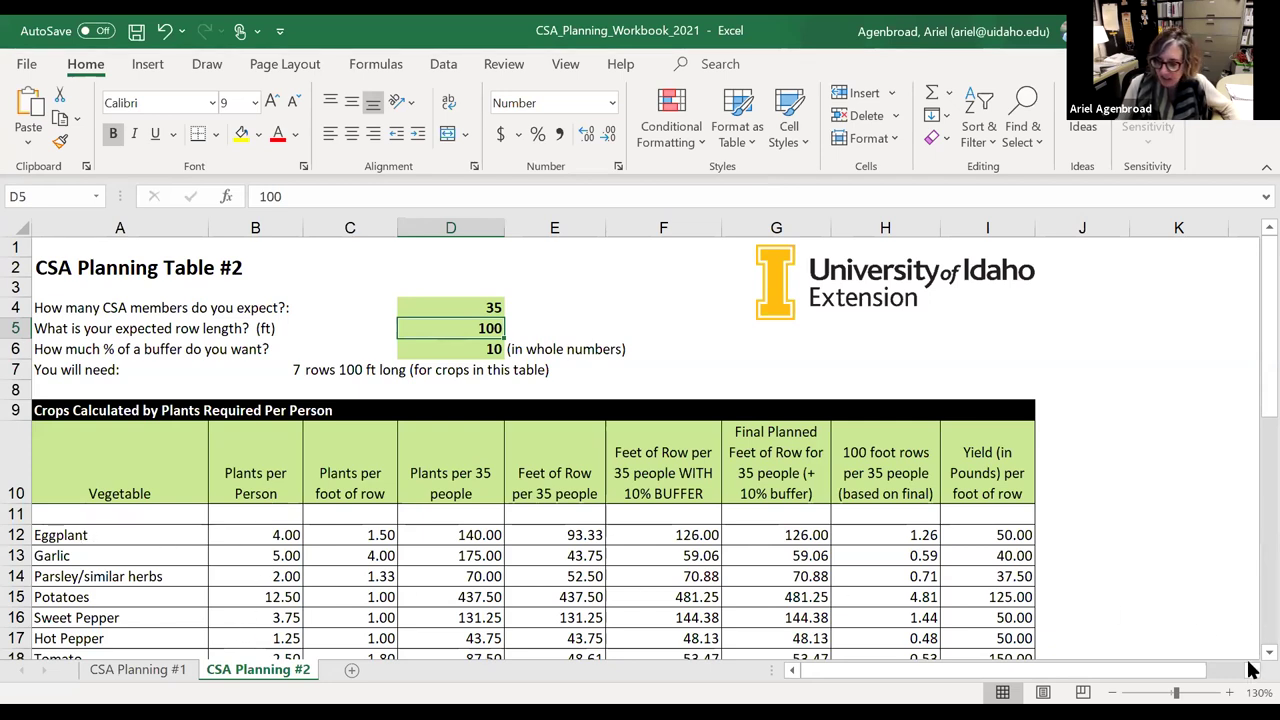
scroll(1250, 665, "down", 1)
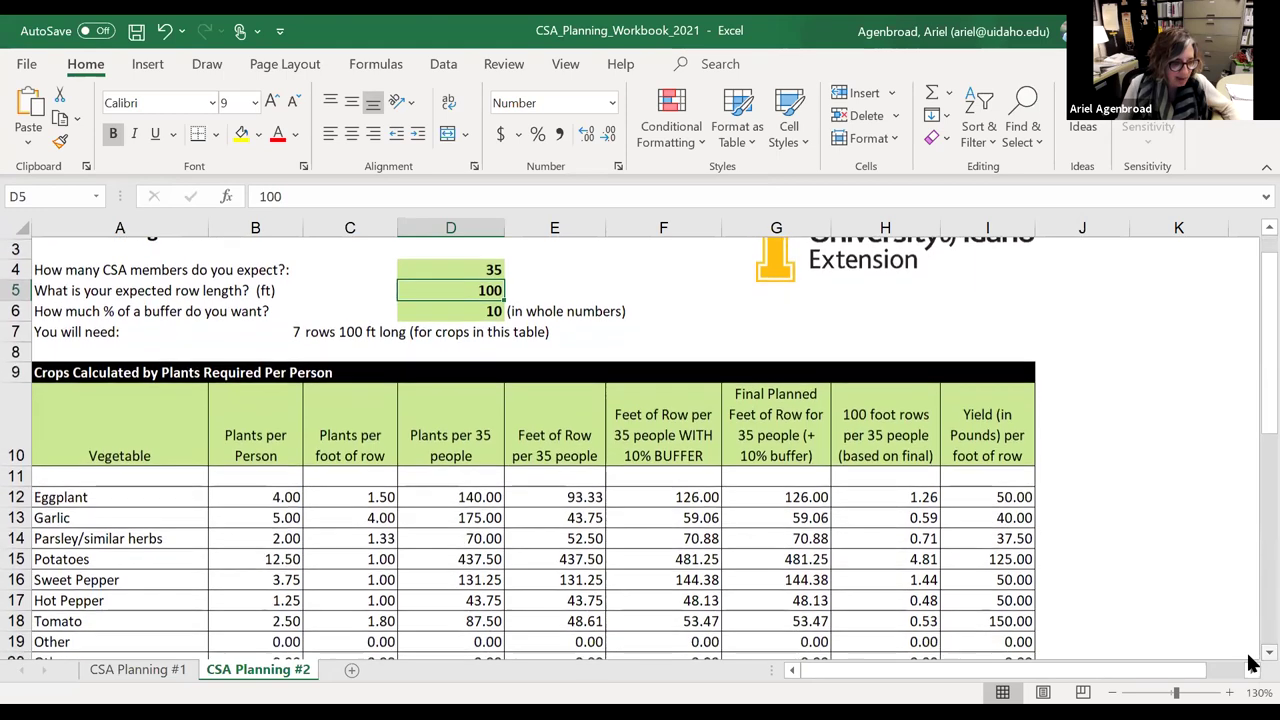
scroll(1250, 665, "down", 1)
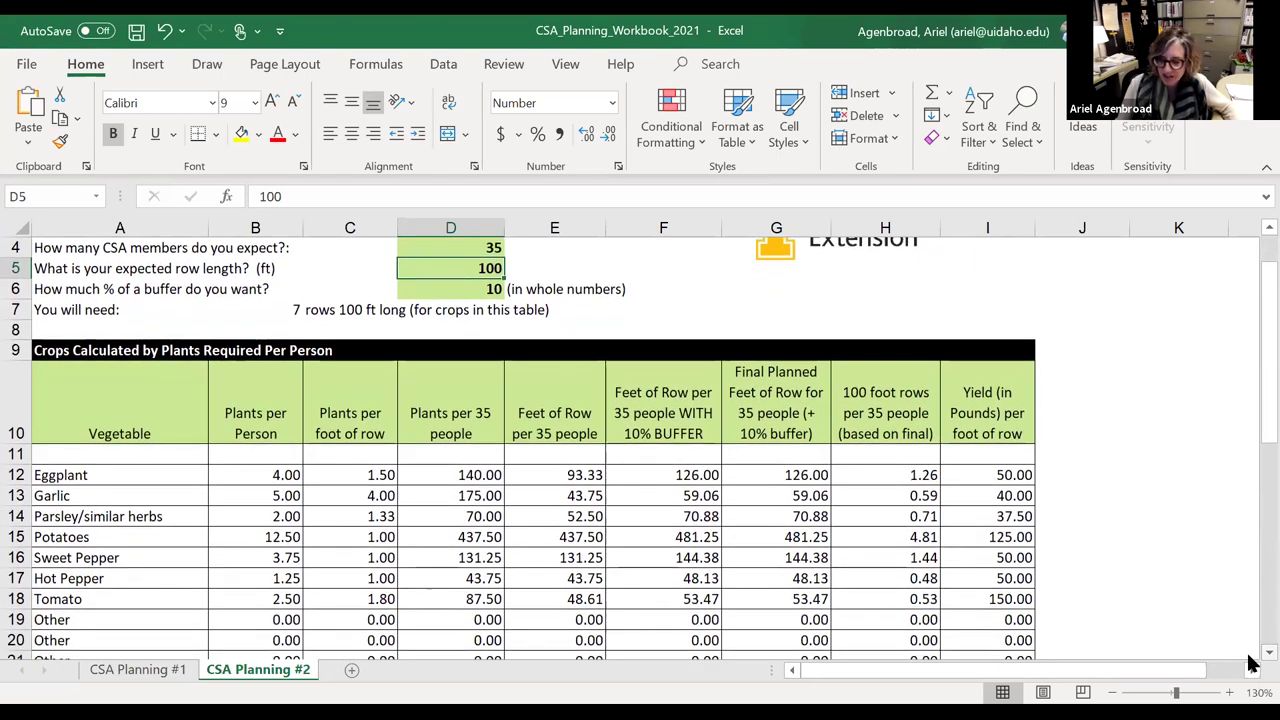
scroll(1250, 665, "down", 1)
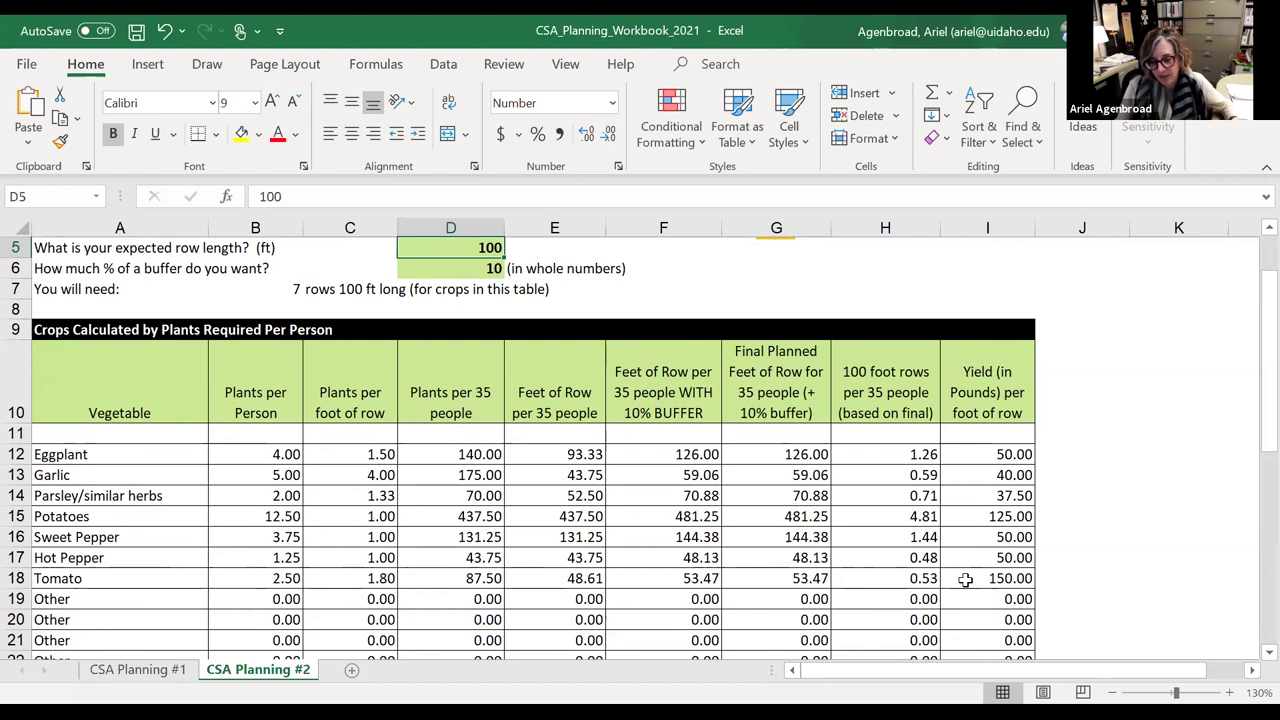
scroll(965, 580, "up", 2)
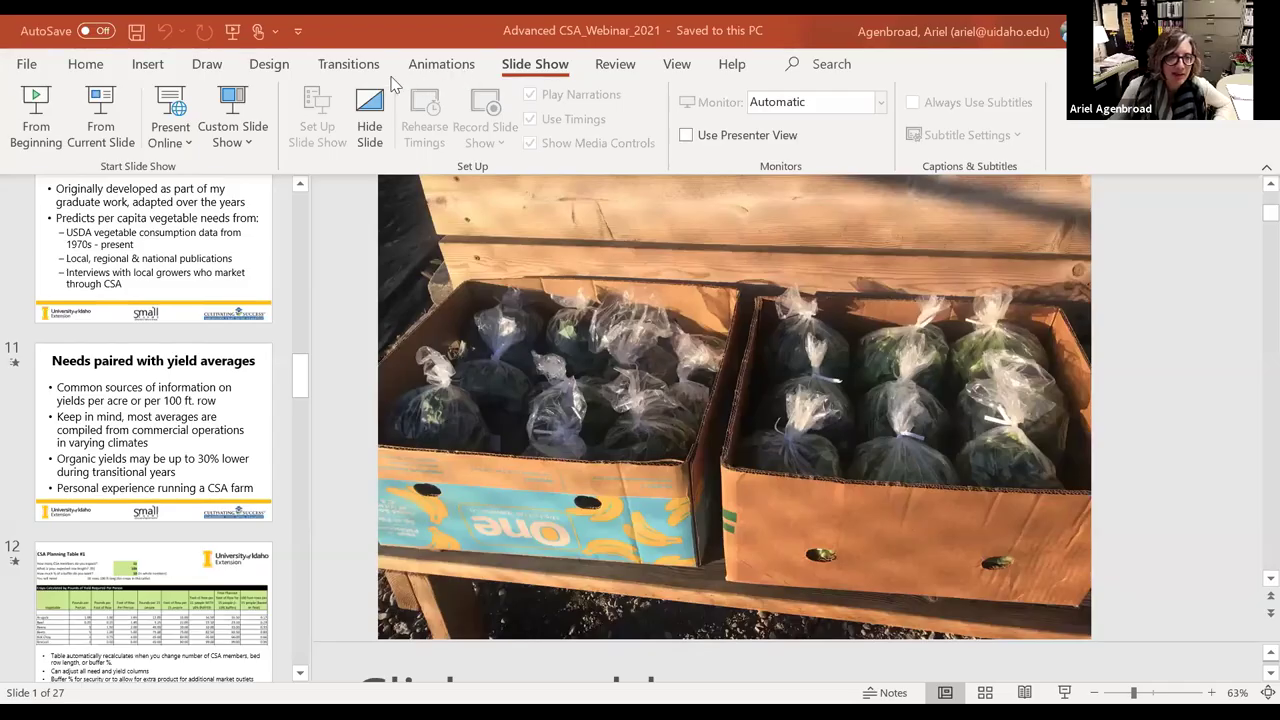
- Start the Advanced_CSA_Webinar_2021 slide show in PowerPoint from the current slide and display the CSA Planning Table #2 slide
left_click(100, 135)
left_click(543, 334)
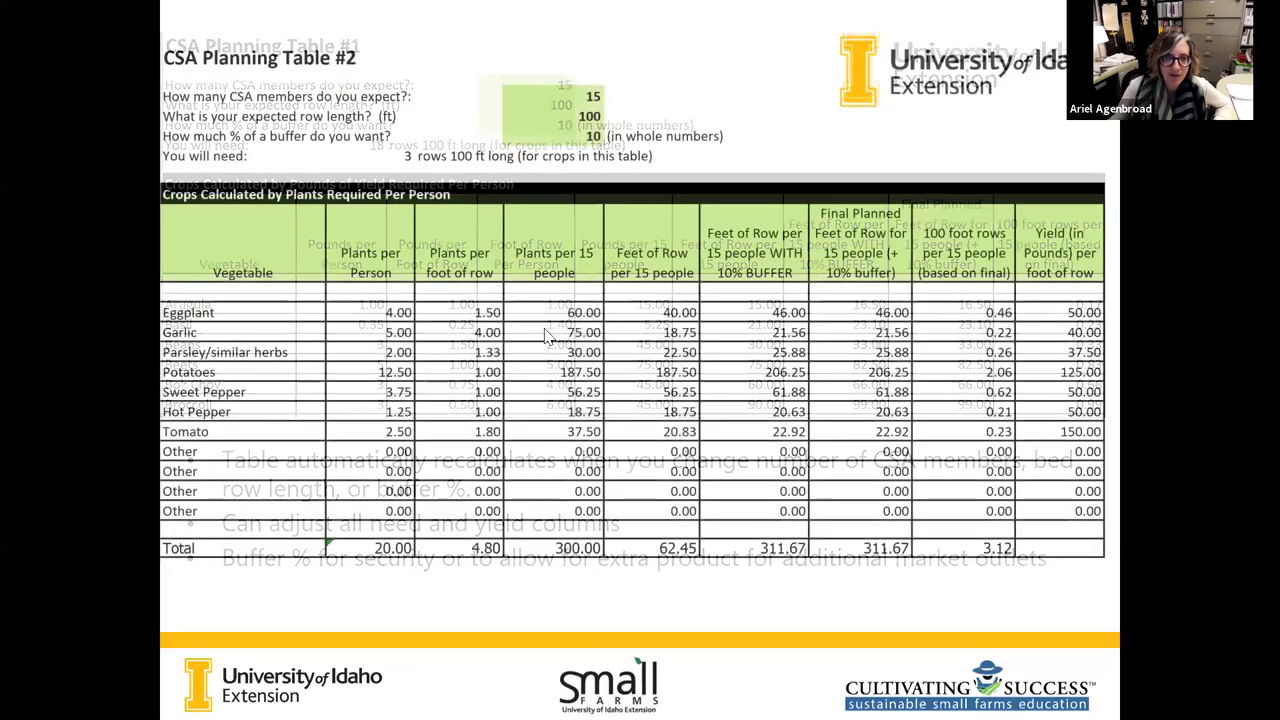
key("Left")
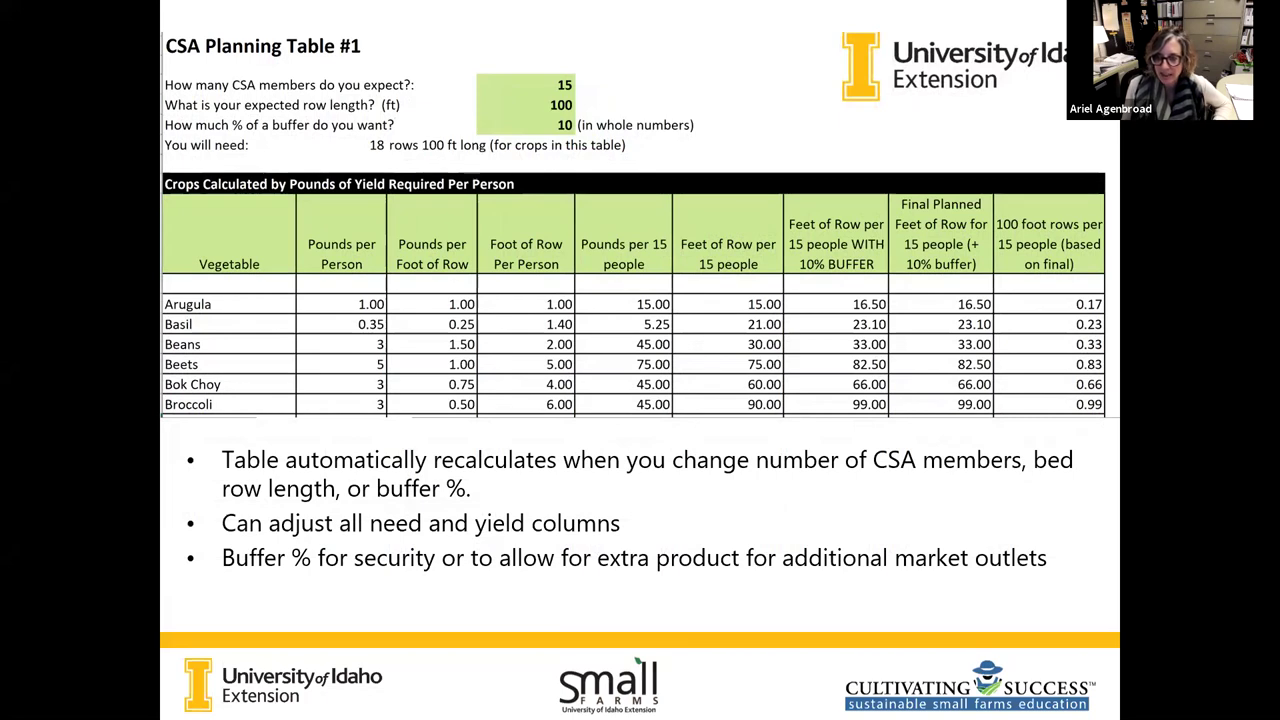
key("Right")
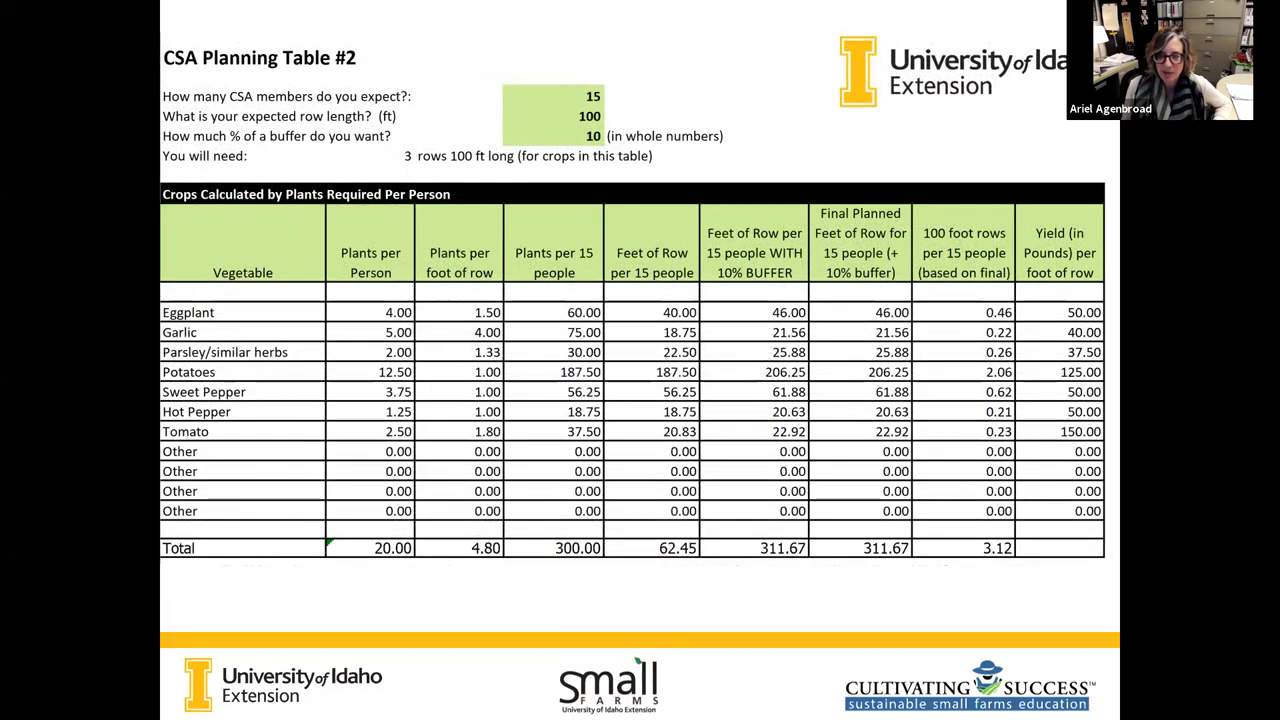
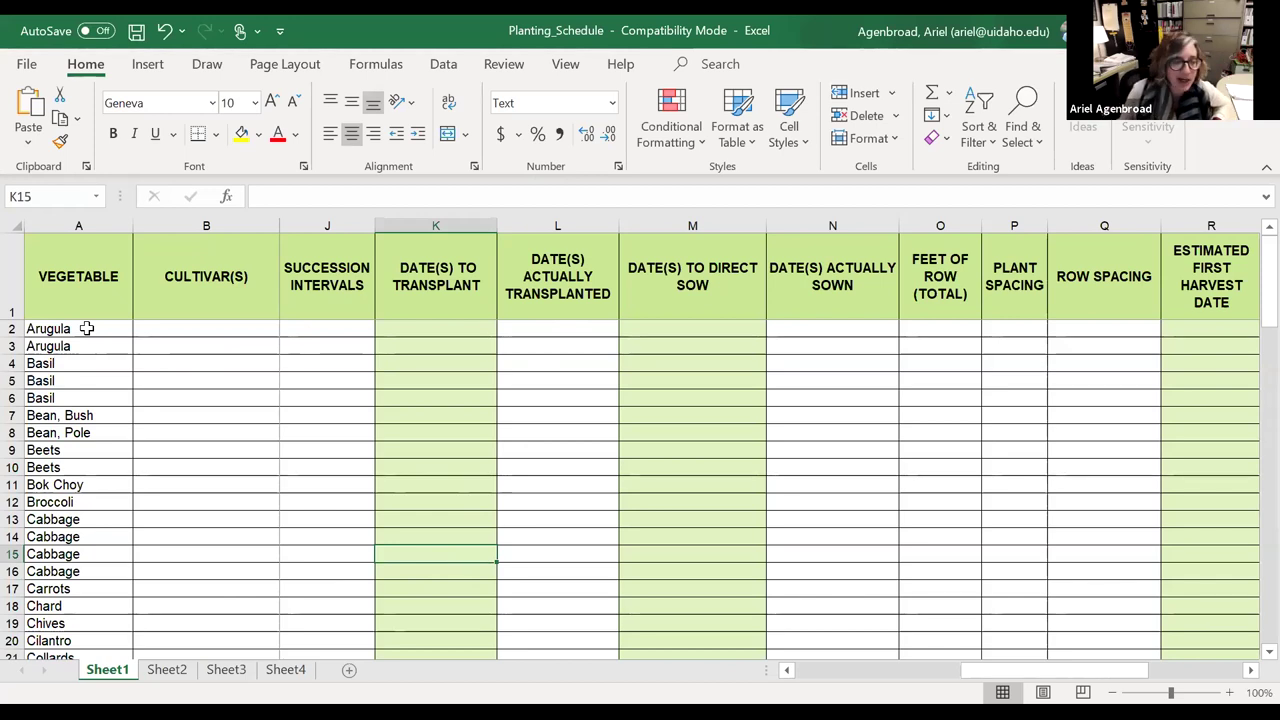
- In Excel's Planting_Schedule workbook, examine the whole vegetable list and the cultivar cells of the two arugula rows
scroll(89, 341, "down", 20)
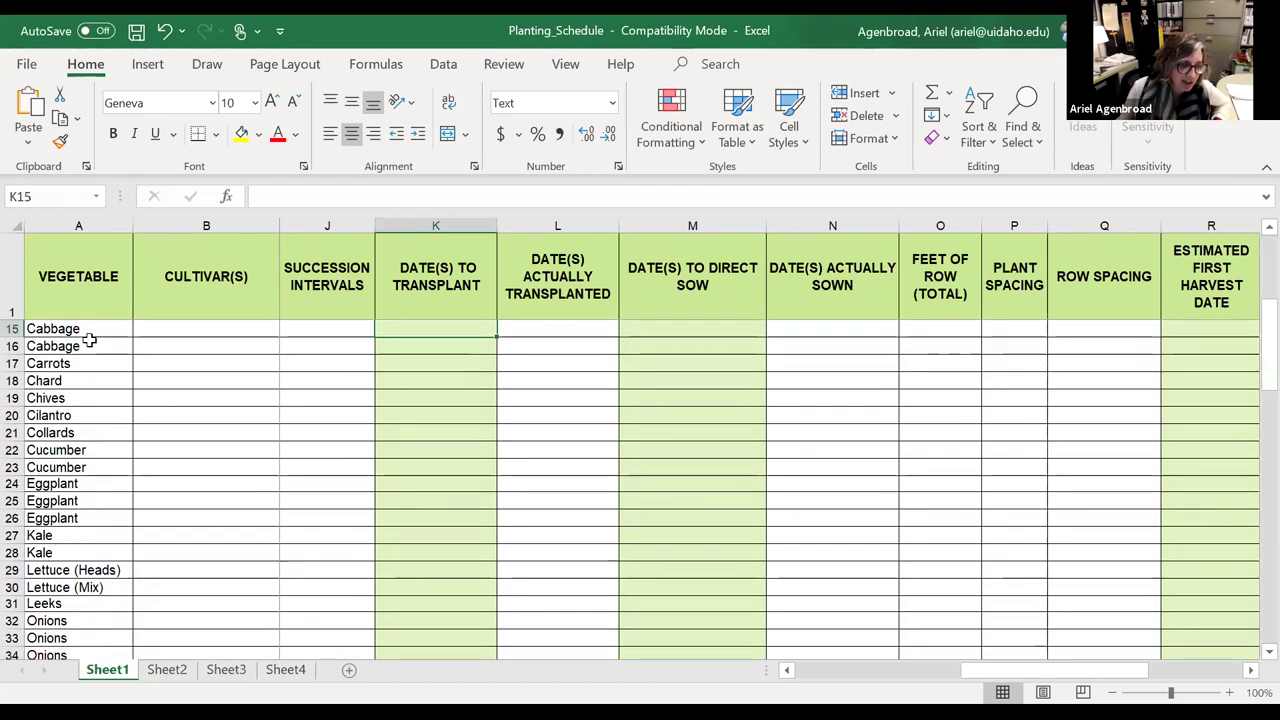
scroll(89, 341, "up", 12)
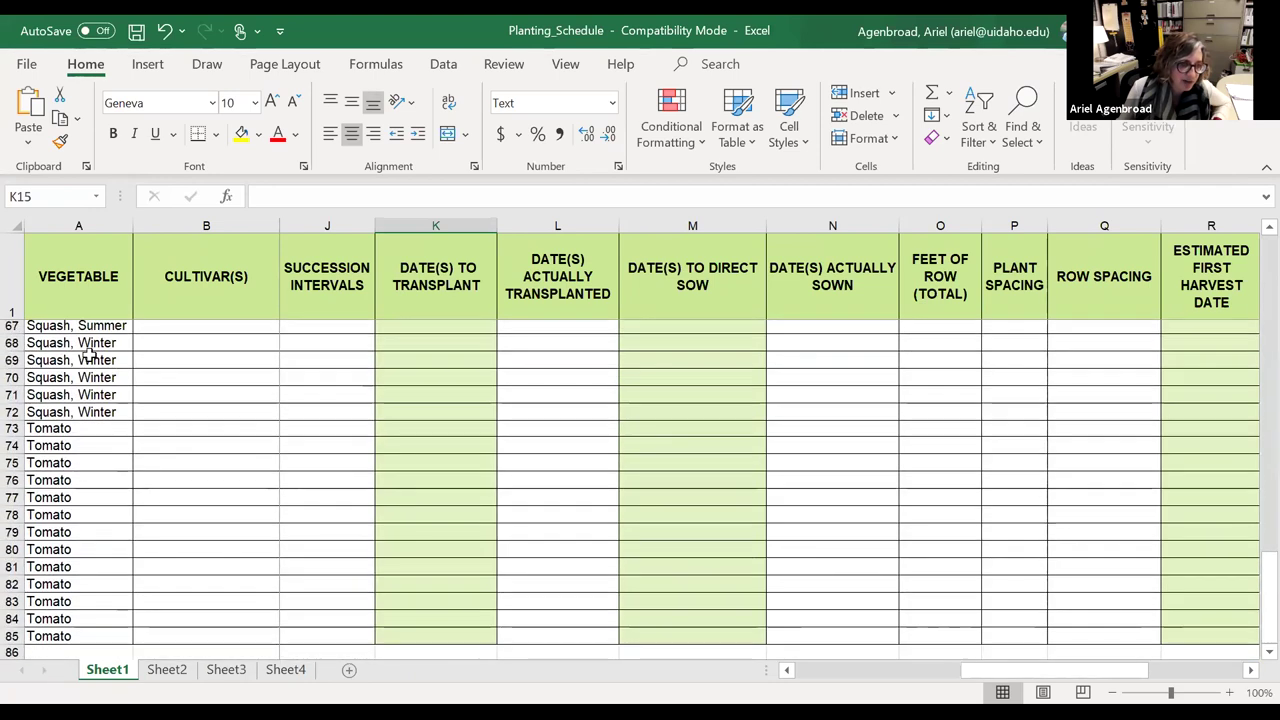
scroll(86, 402, "up", 18)
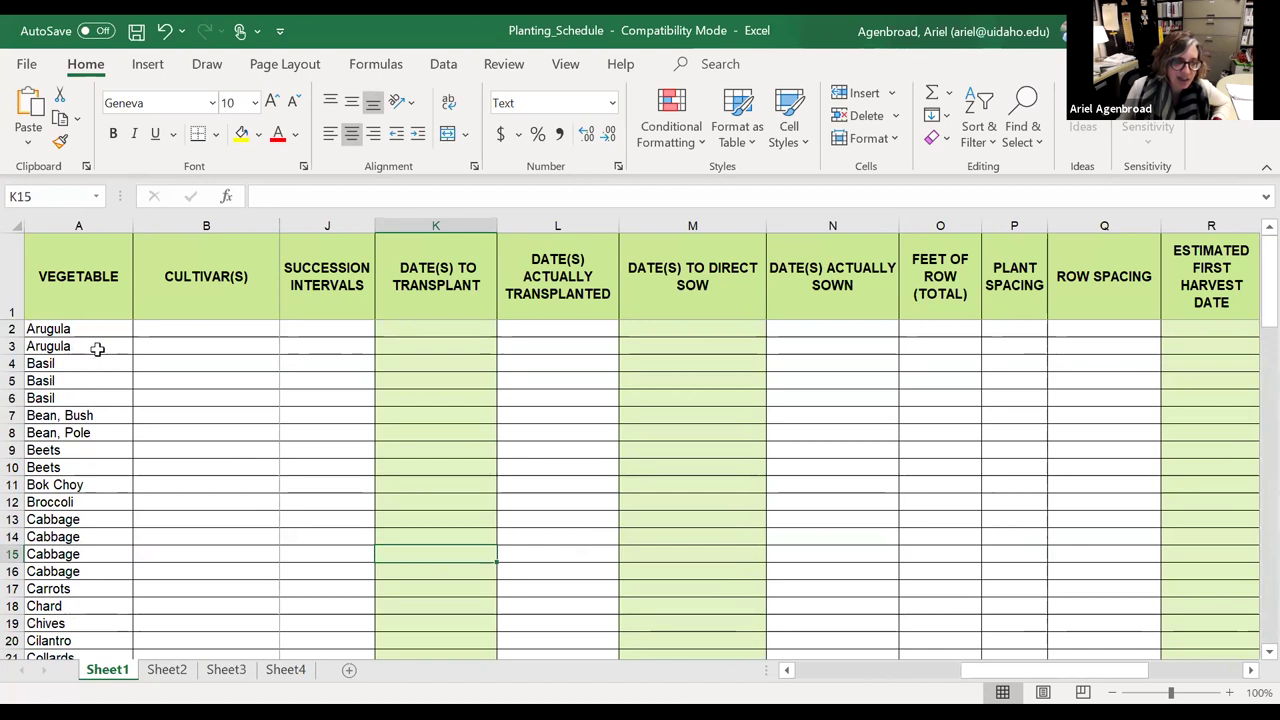
left_click(212, 331)
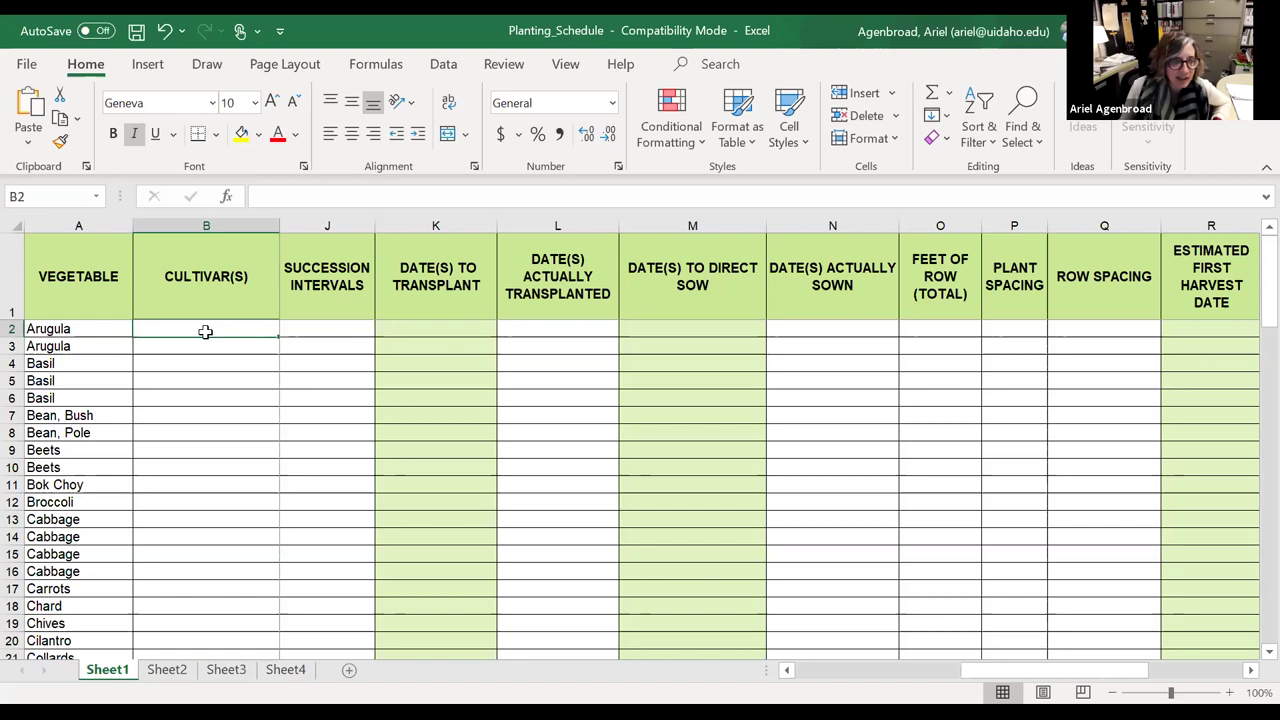
left_click(173, 346)
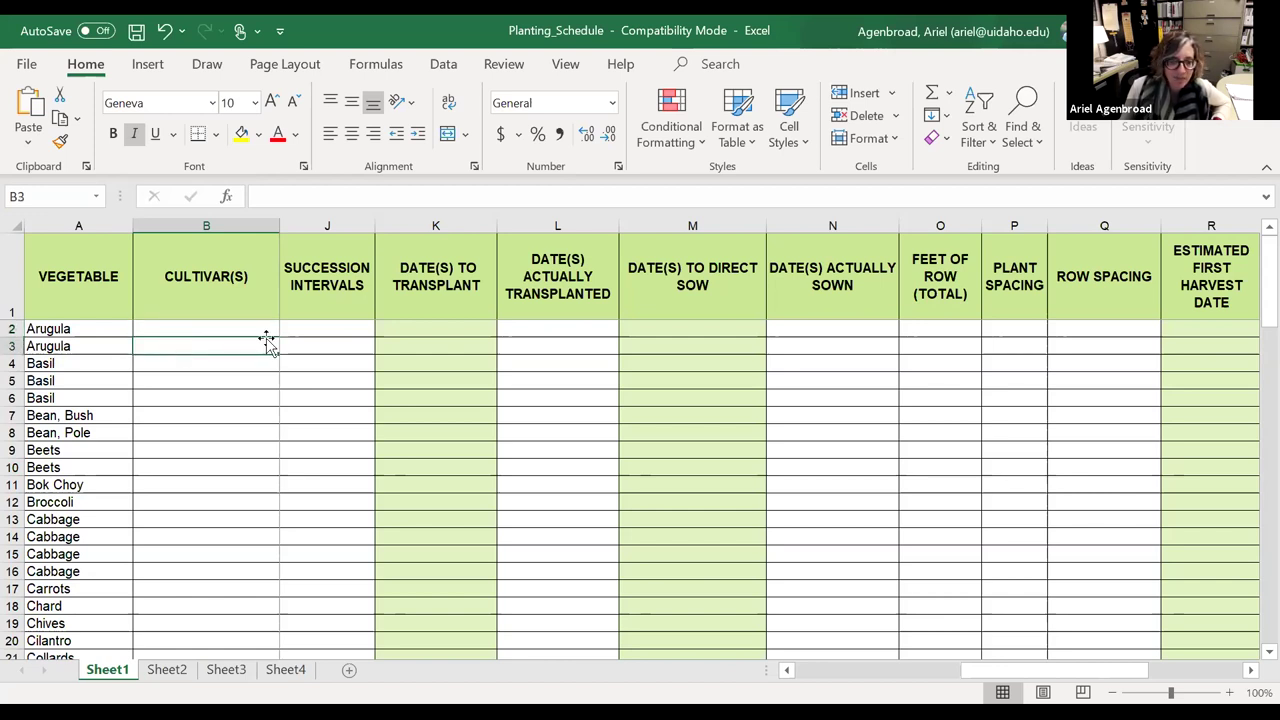
left_click(195, 328)
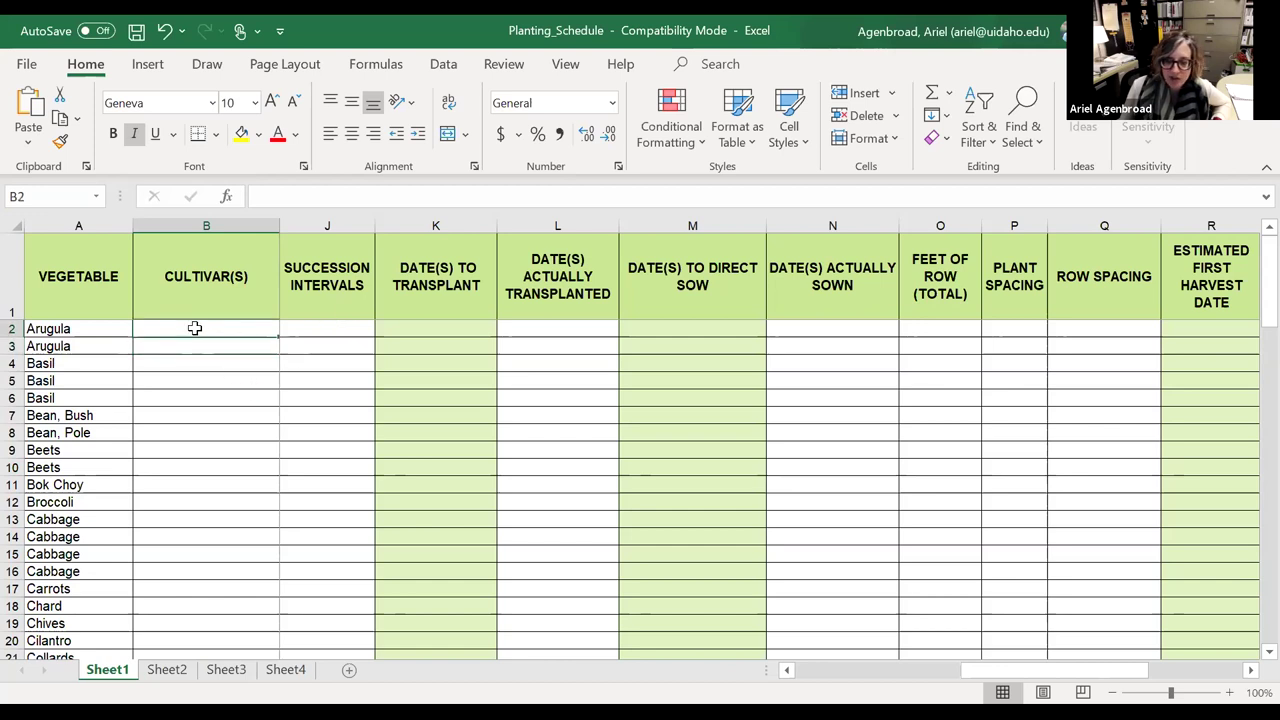
- Examine arugula's succession interval cell and highlight the actual transplant, direct sow and actually sown date columns in turn
left_click(318, 330)
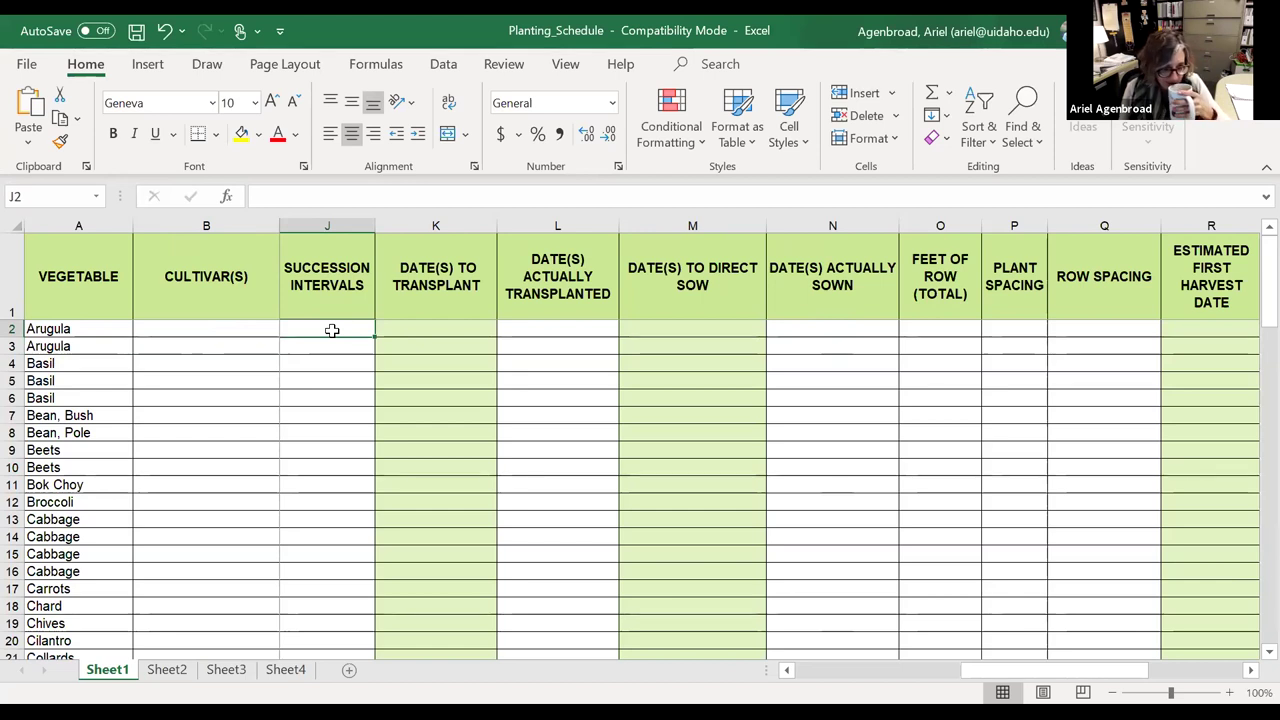
left_click(394, 502)
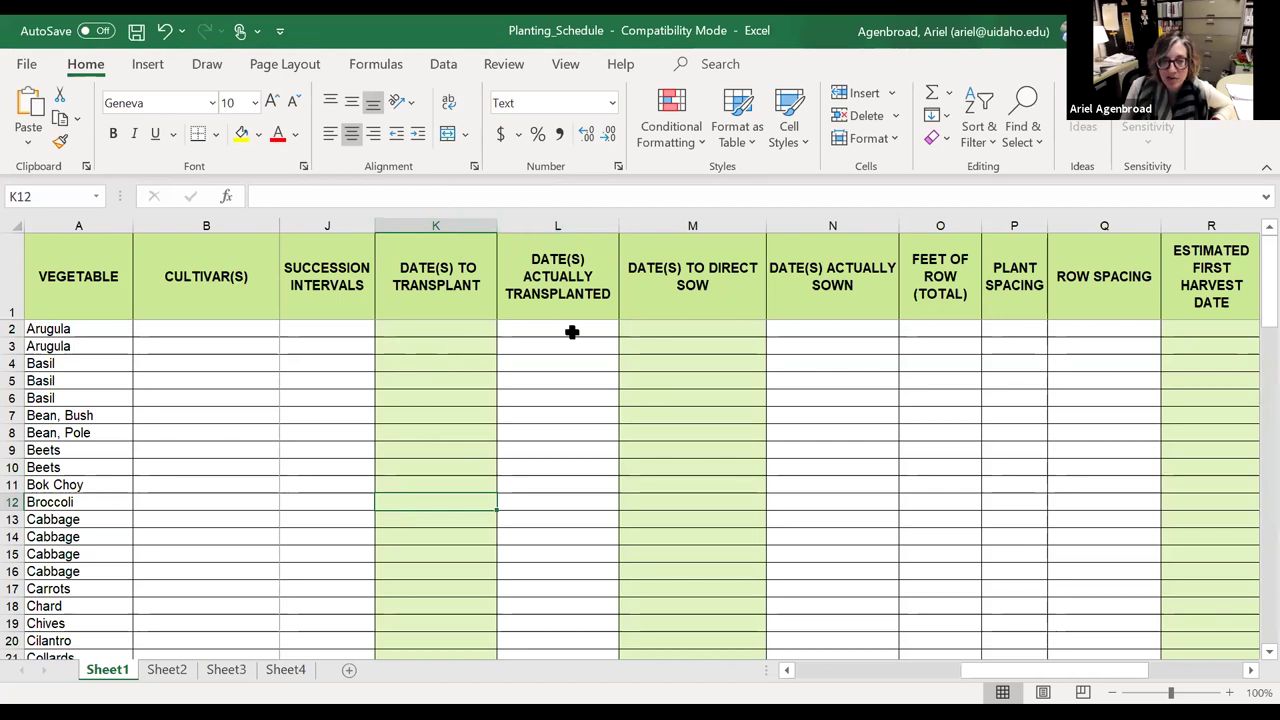
left_click(537, 222)
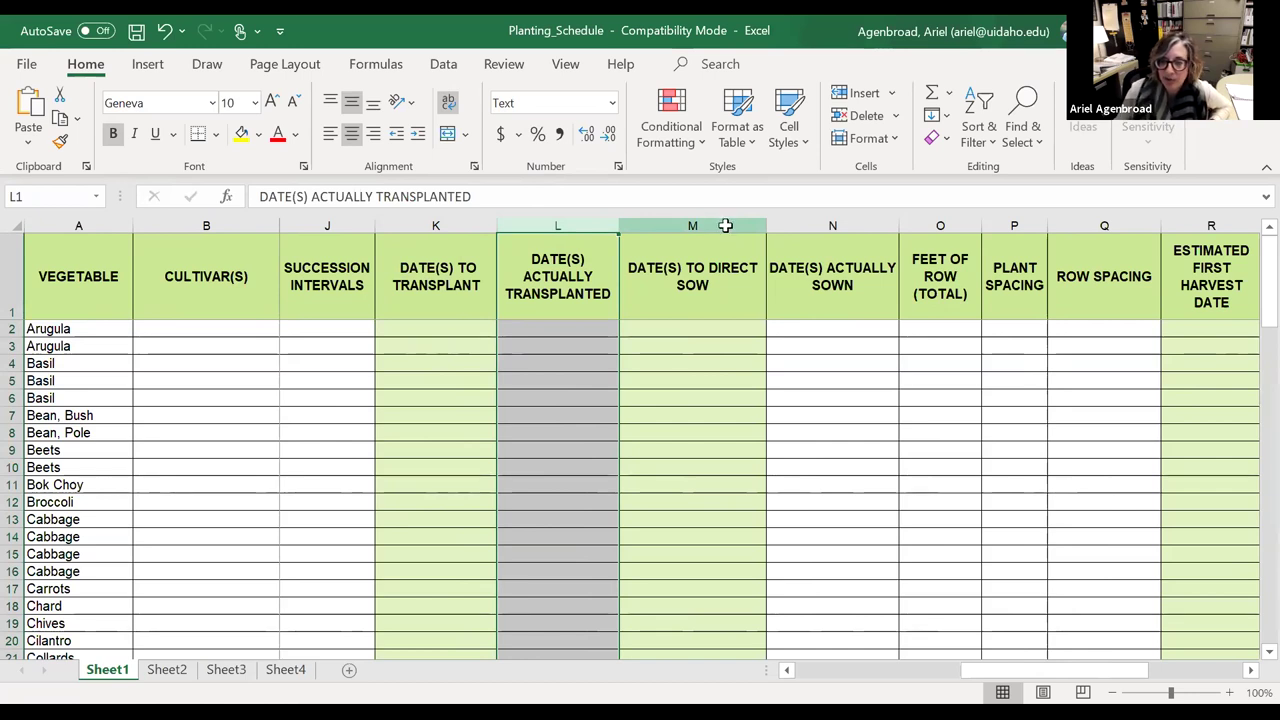
left_click(726, 220)
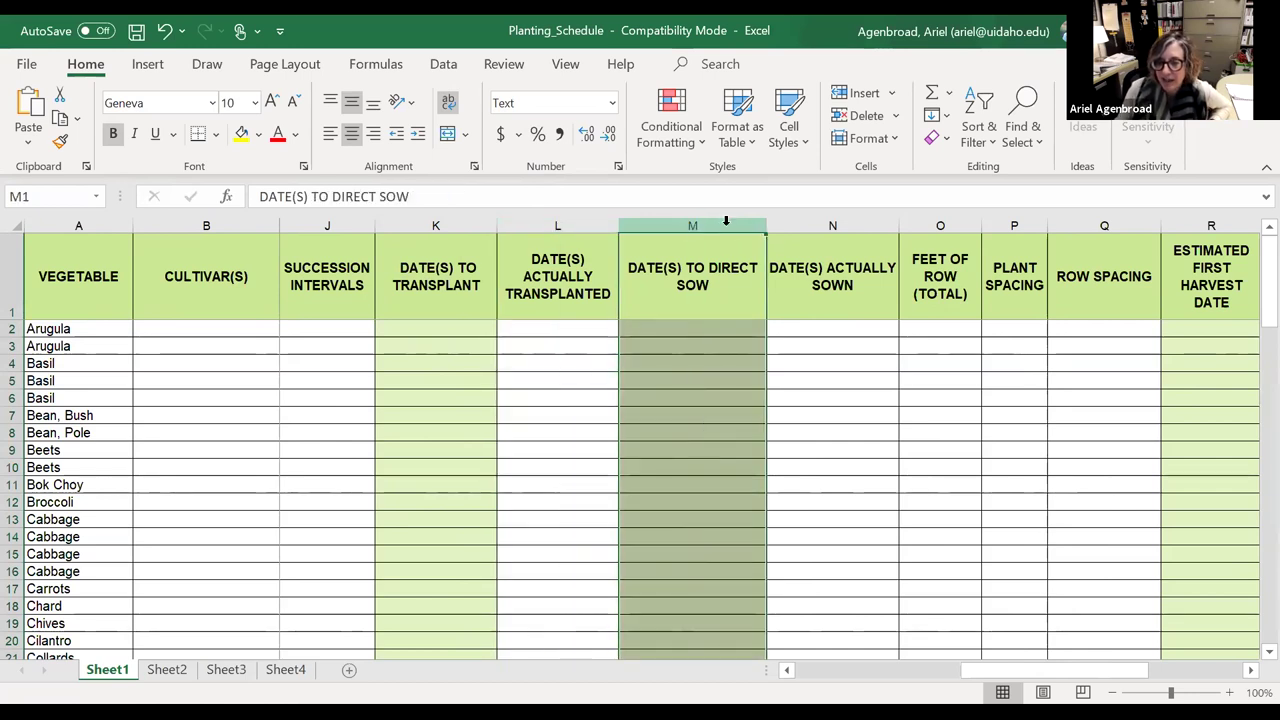
left_click(827, 221)
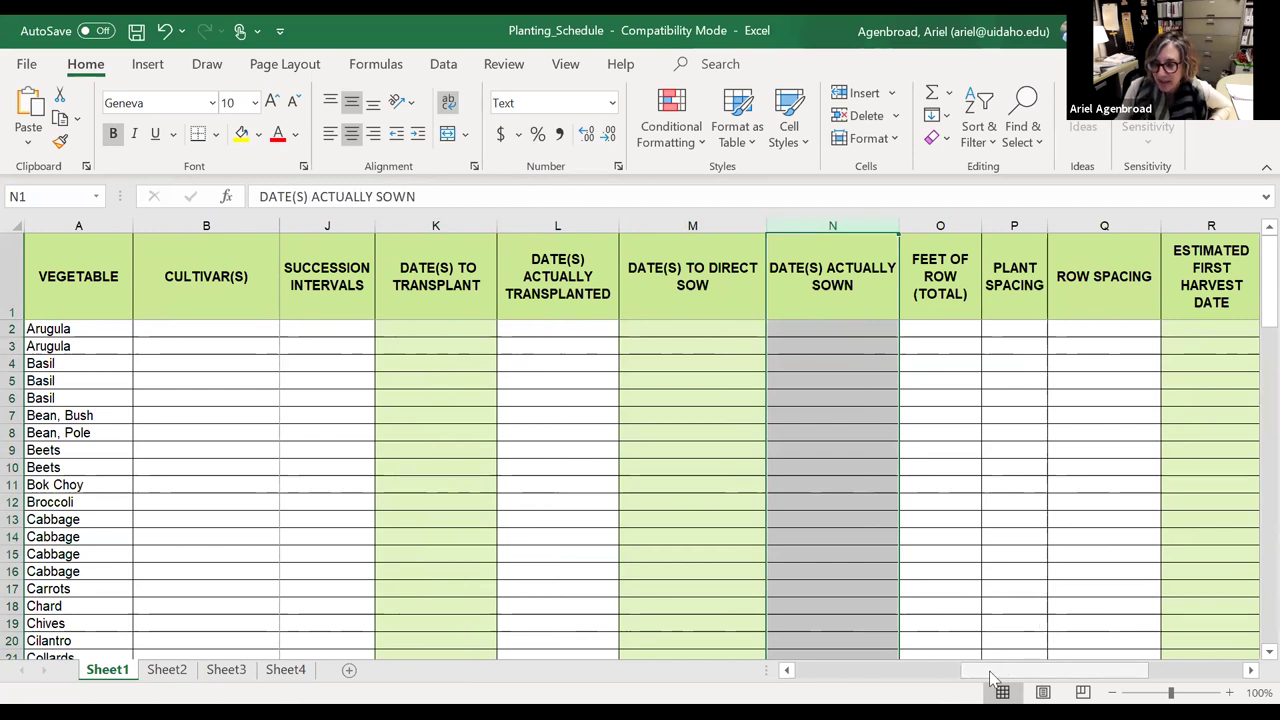
- Survey the schedule's columns from the end of season notes back to the indoor start dates, and highlight the T and DS columns
scroll(990, 677, "right", 5)
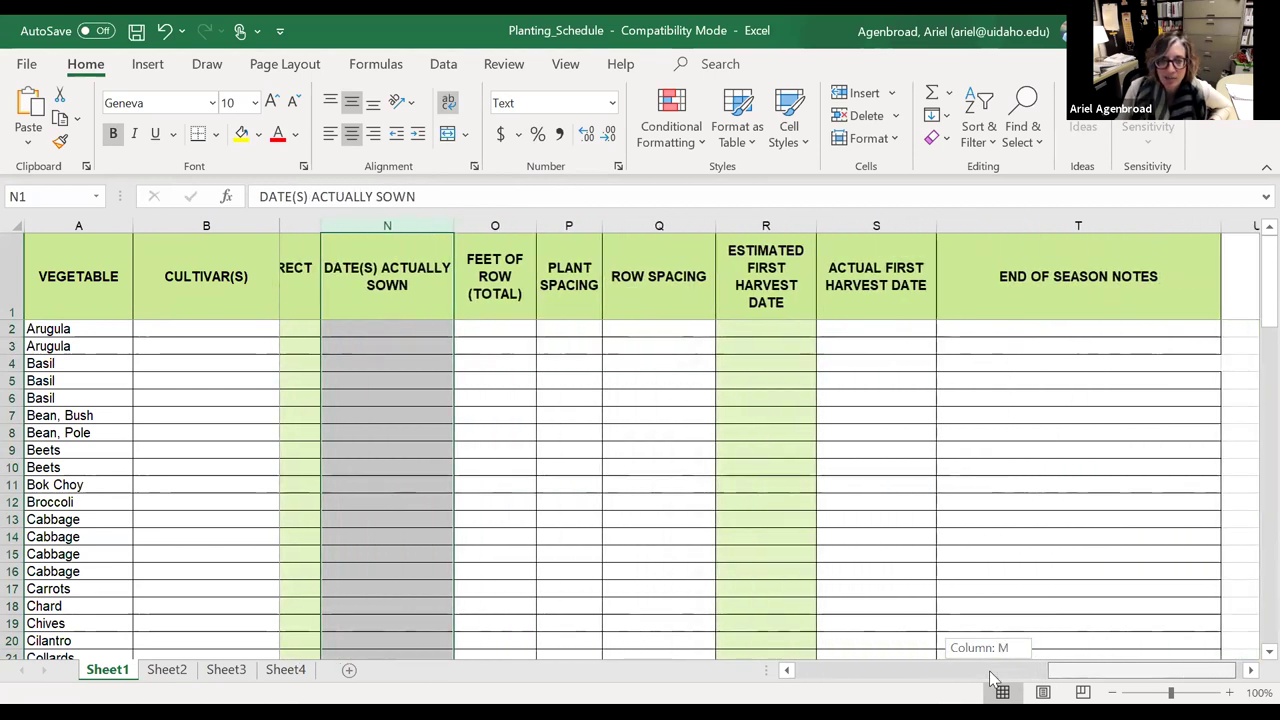
scroll(1083, 693, "left", 1)
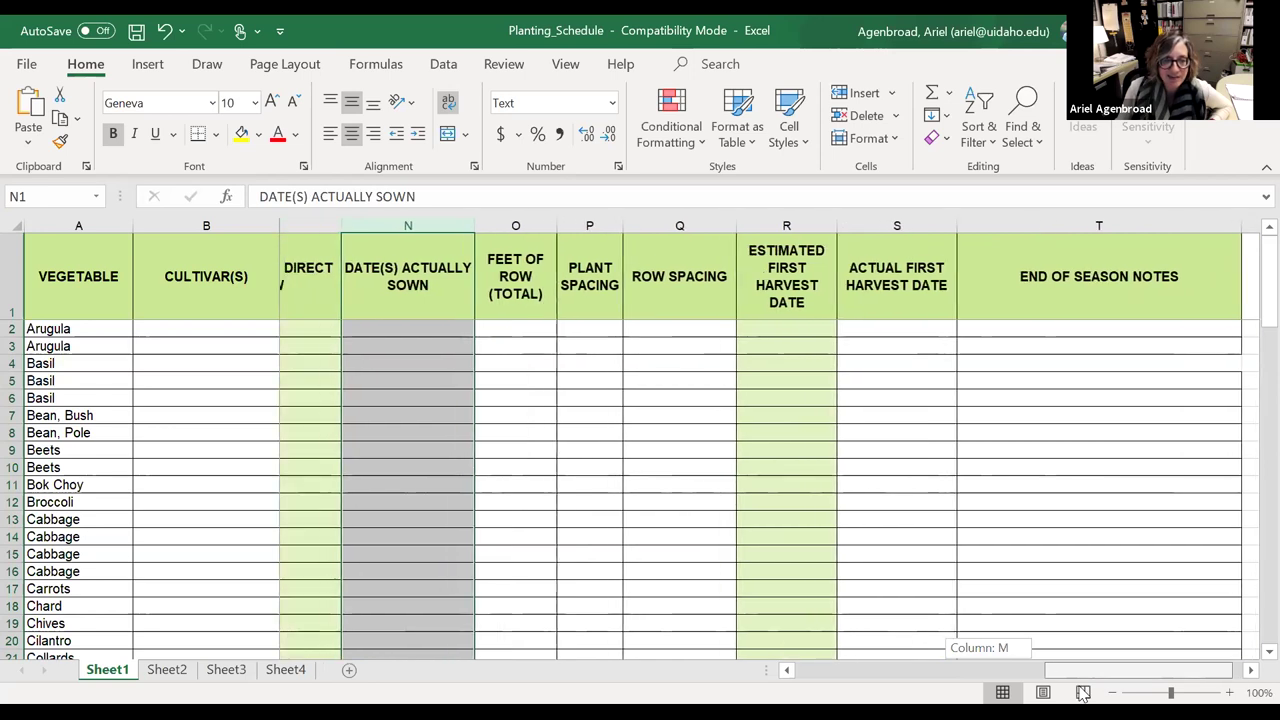
scroll(1083, 693, "left", 6)
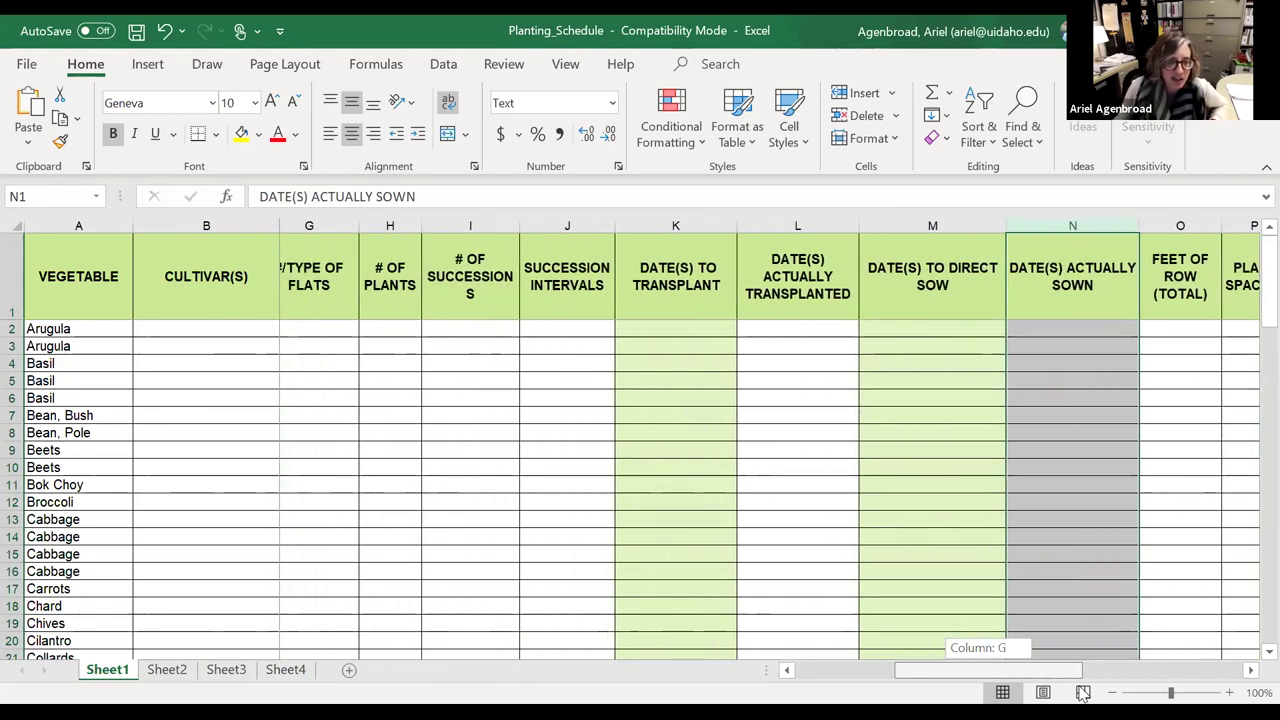
scroll(1083, 693, "right", 6)
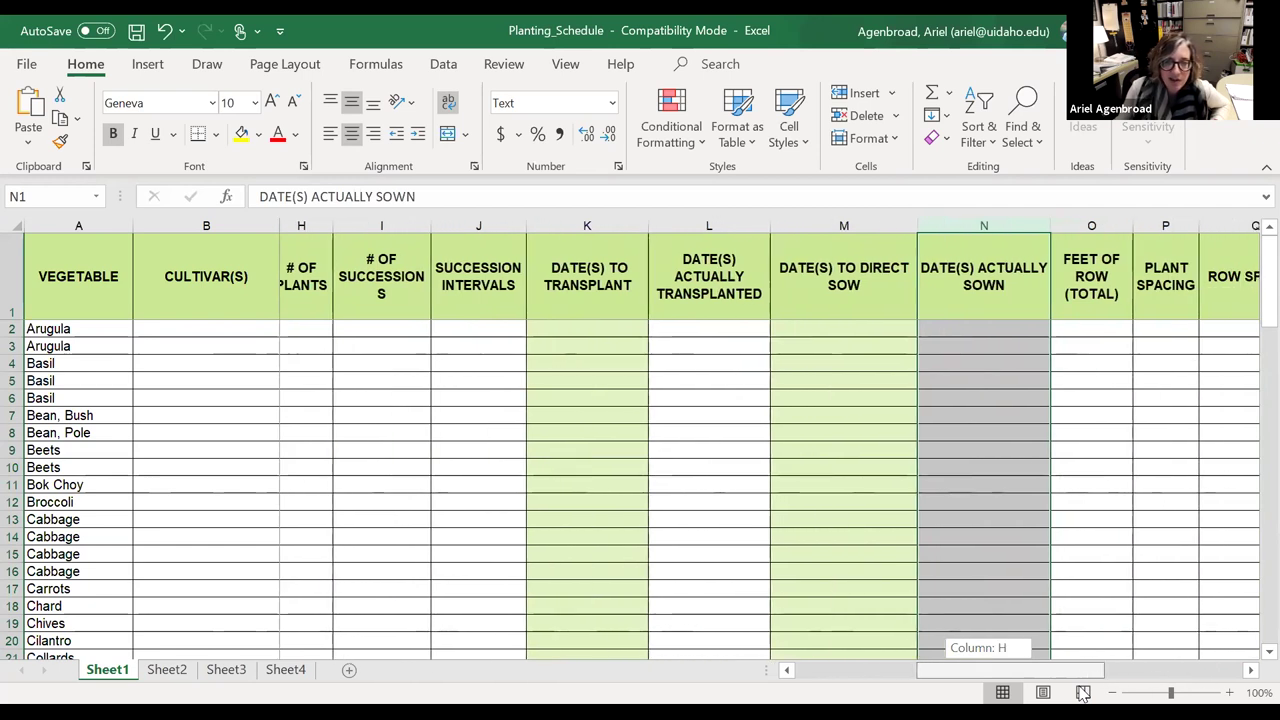
scroll(1083, 693, "left", 6)
scroll(1083, 693, "left", 4)
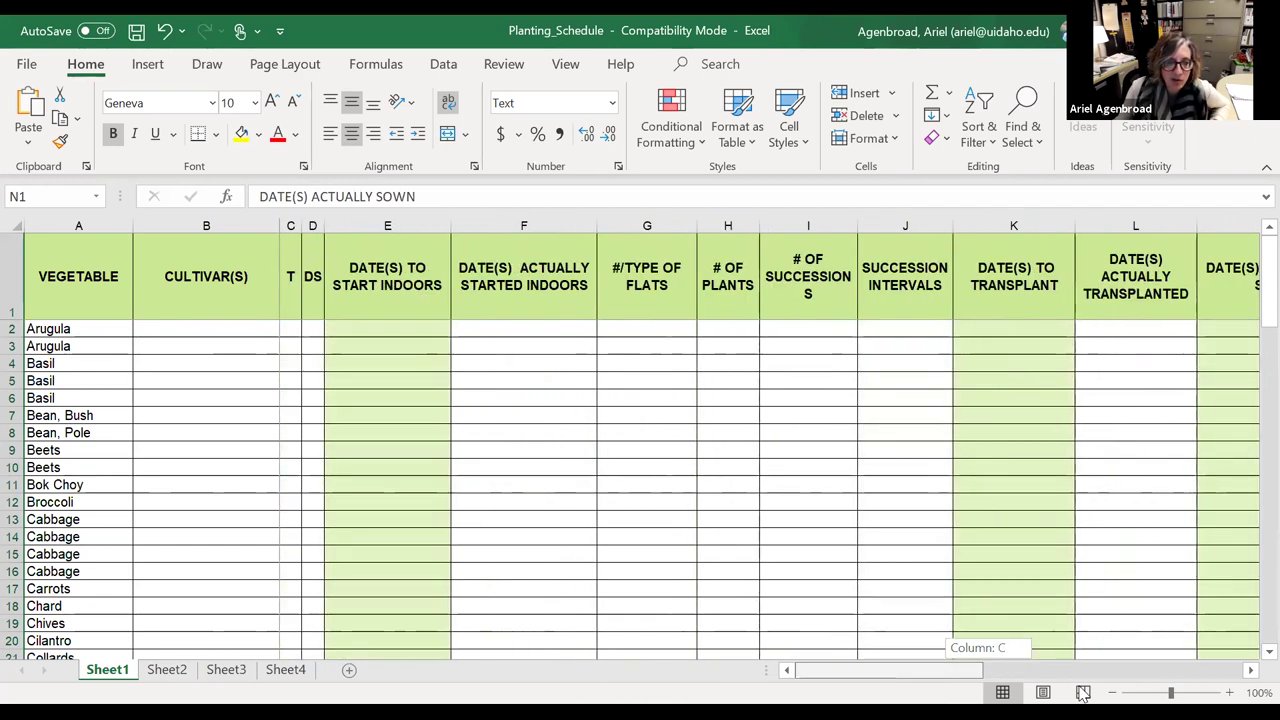
scroll(1083, 693, "right", 1)
scroll(703, 671, "left", 1)
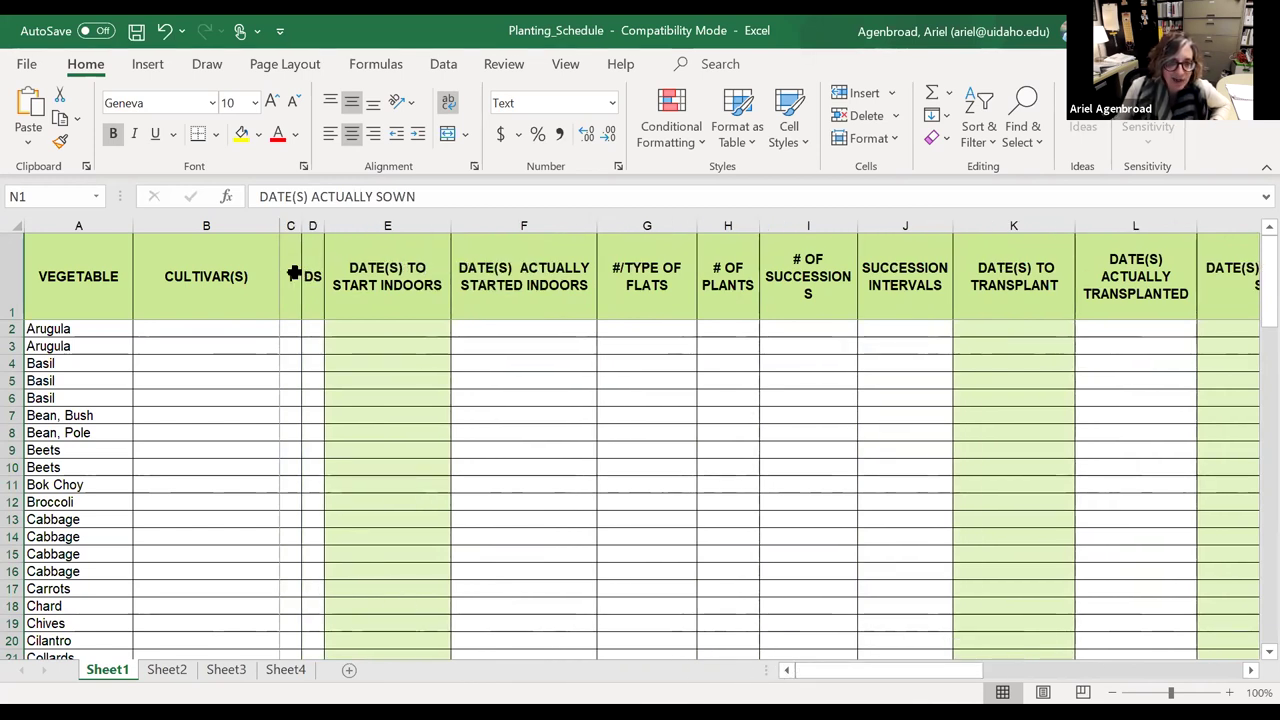
left_click(288, 225)
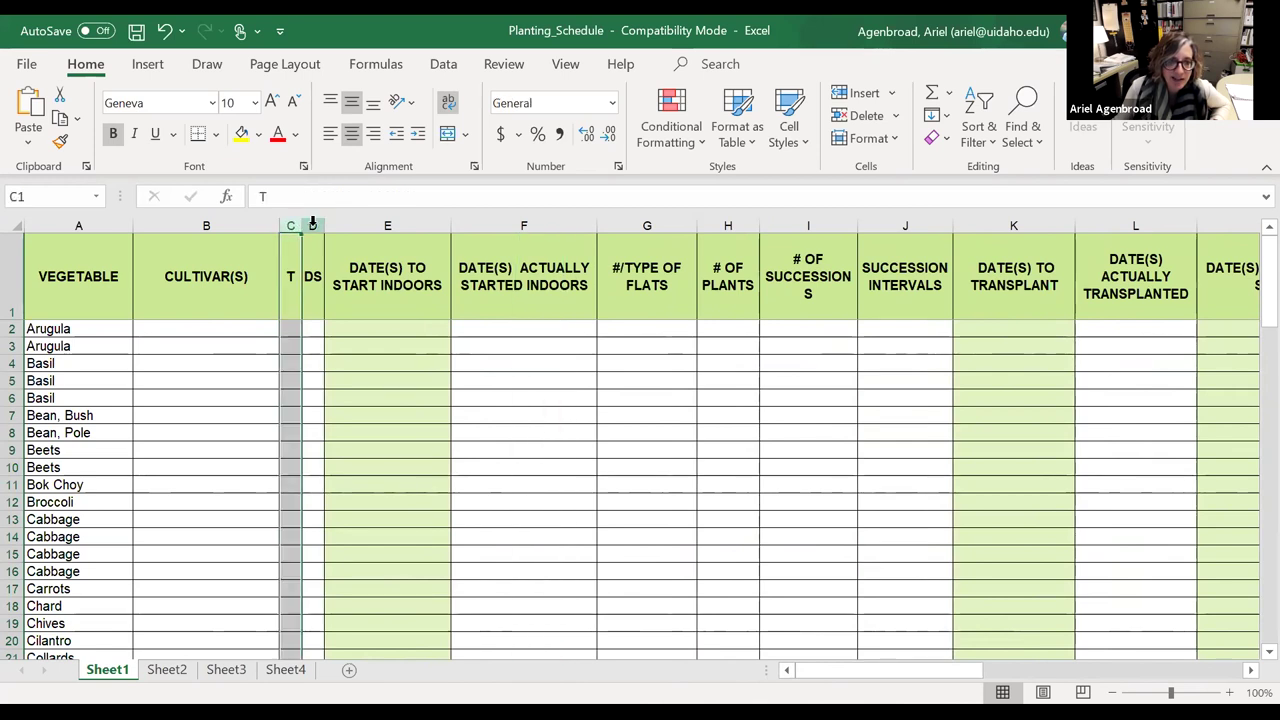
left_click(314, 222)
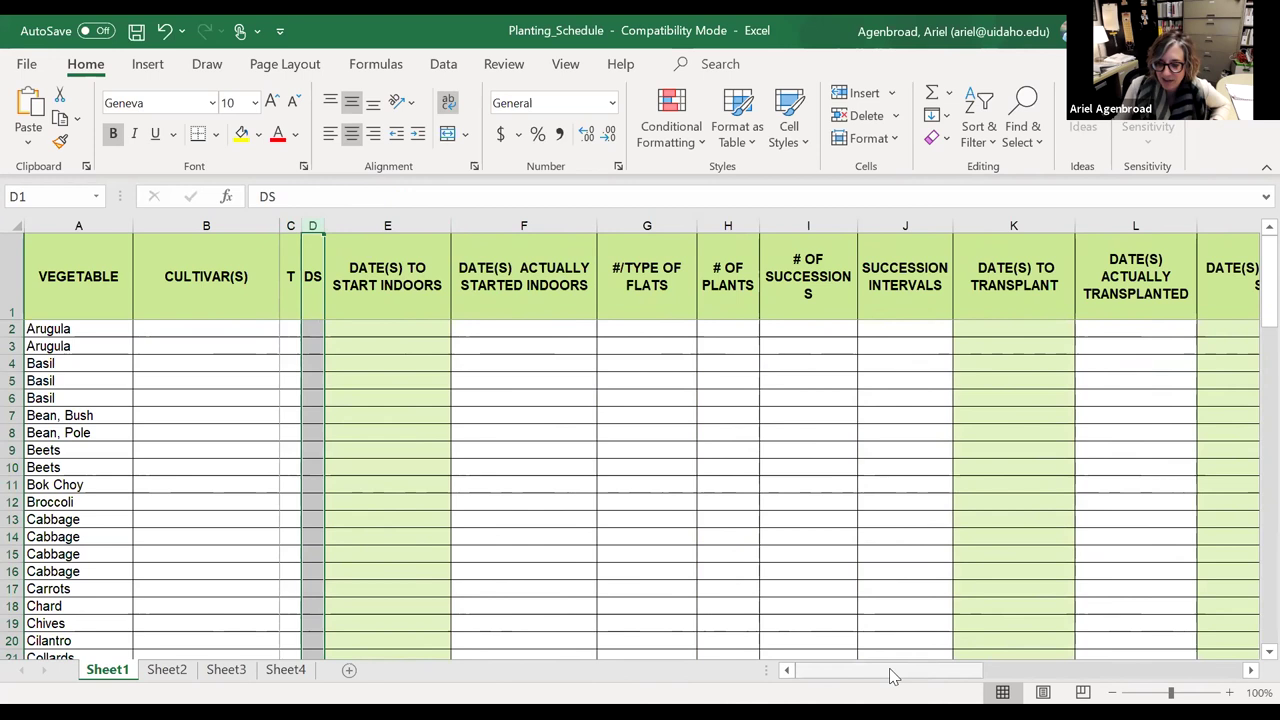
- Highlight the total feet of row, plant spacing, row spacing and estimated first harvest date columns one after another
left_click_drag(888, 668, 828, 676)
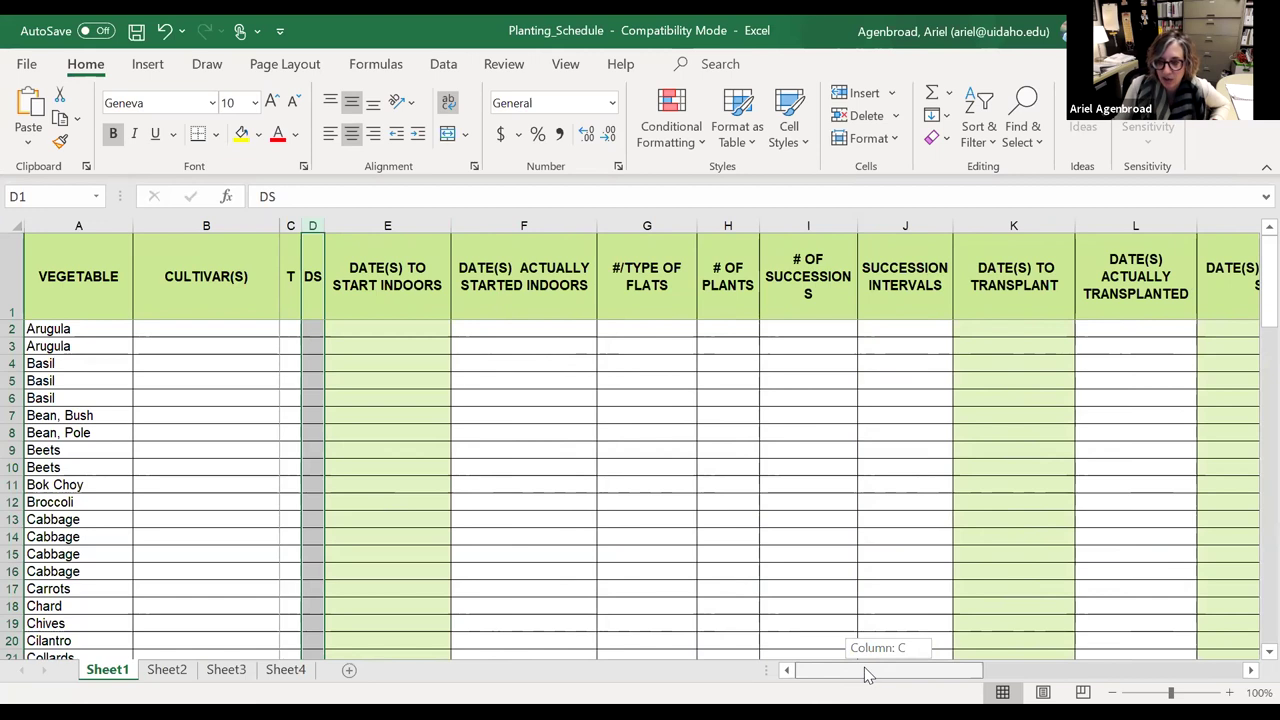
left_click_drag(868, 676, 1120, 656)
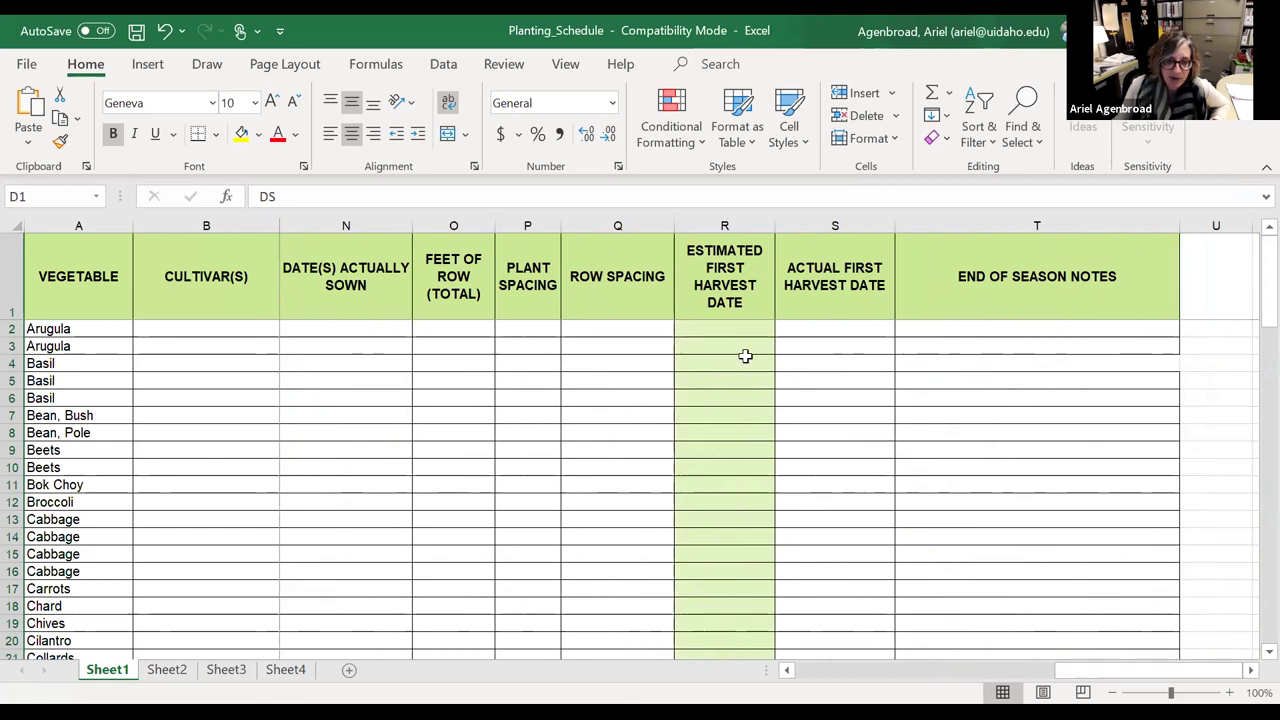
left_click(451, 222)
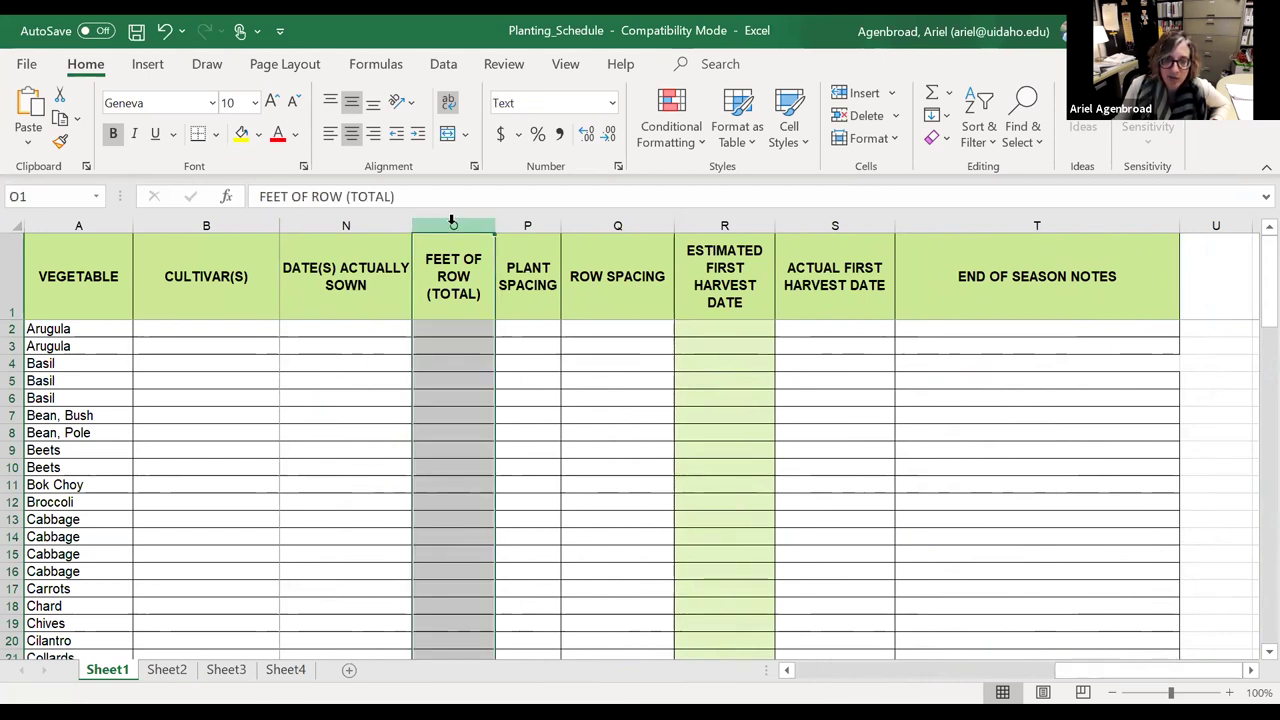
left_click(541, 220)
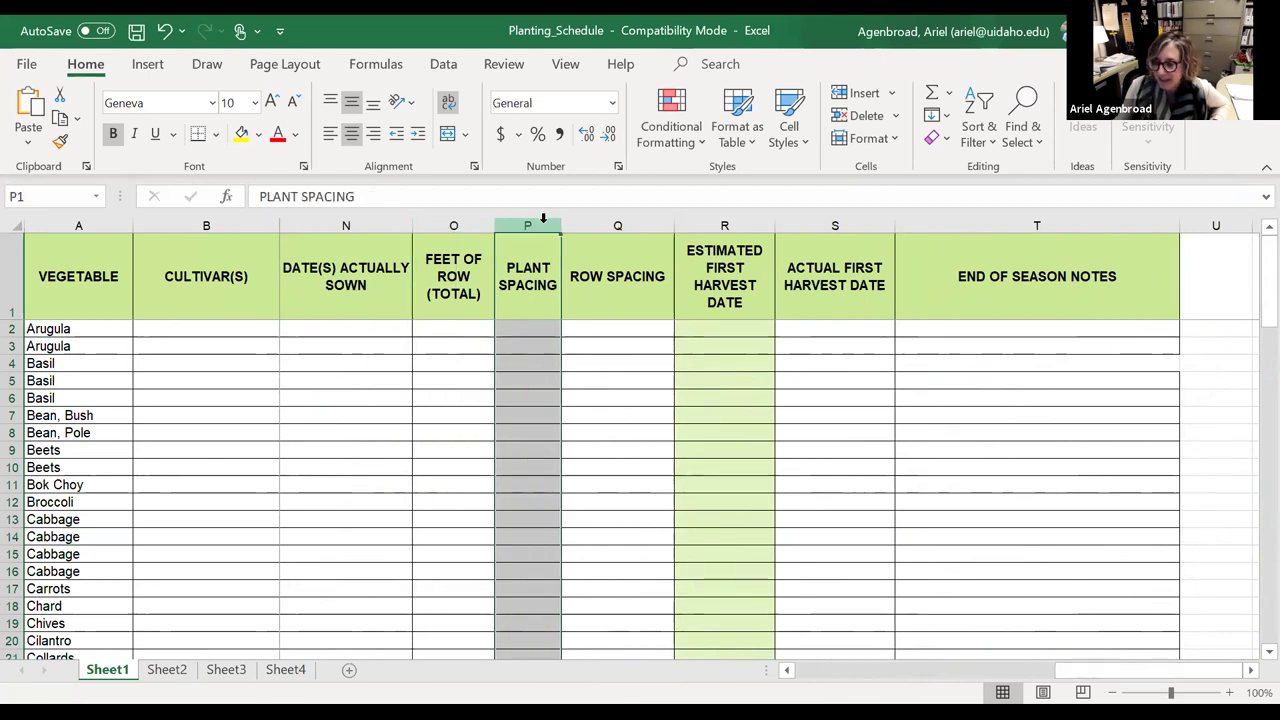
left_click(601, 219)
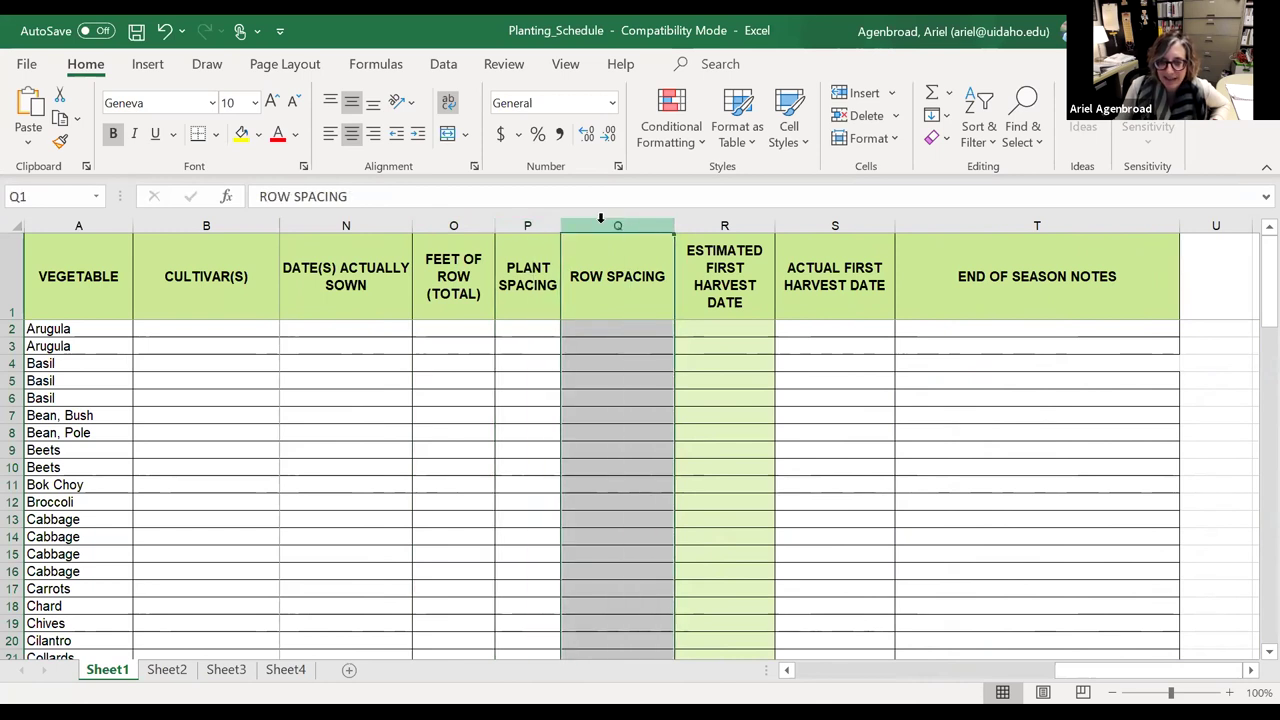
left_click(739, 218)
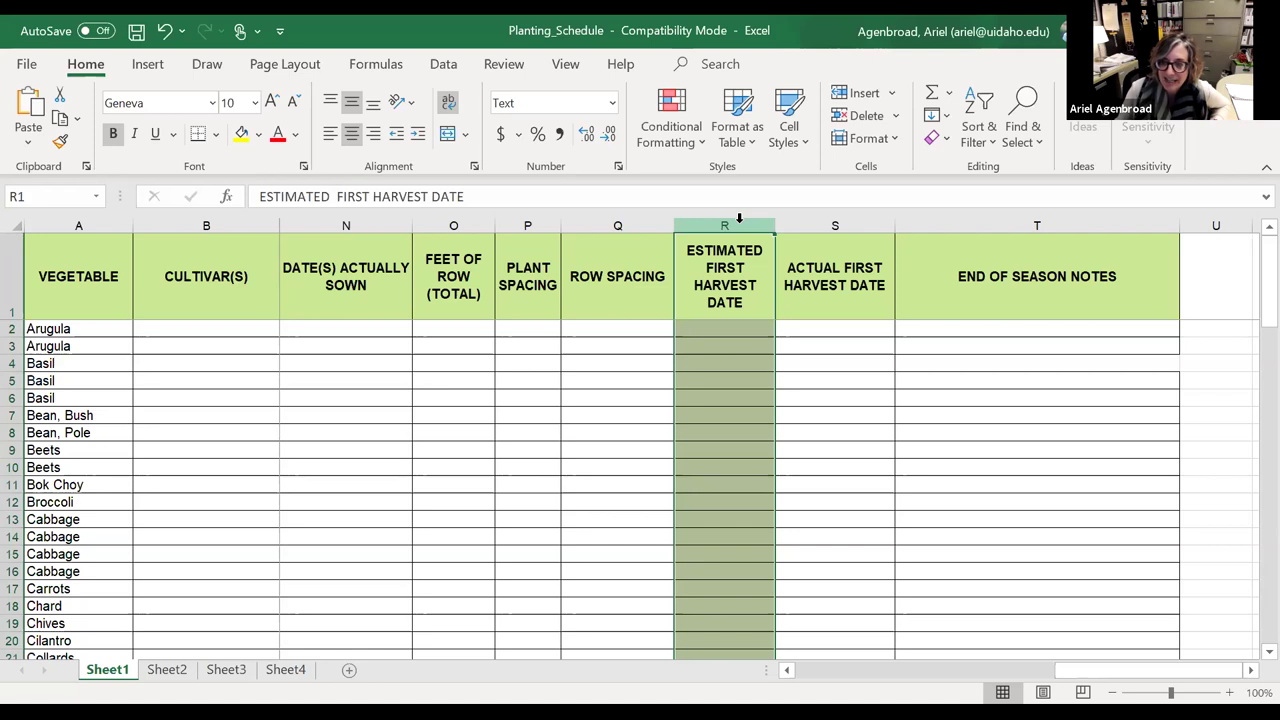
- Highlight the actual first harvest date and end of season notes columns in turn, and return to the schedule's earlier columns
left_click(807, 222)
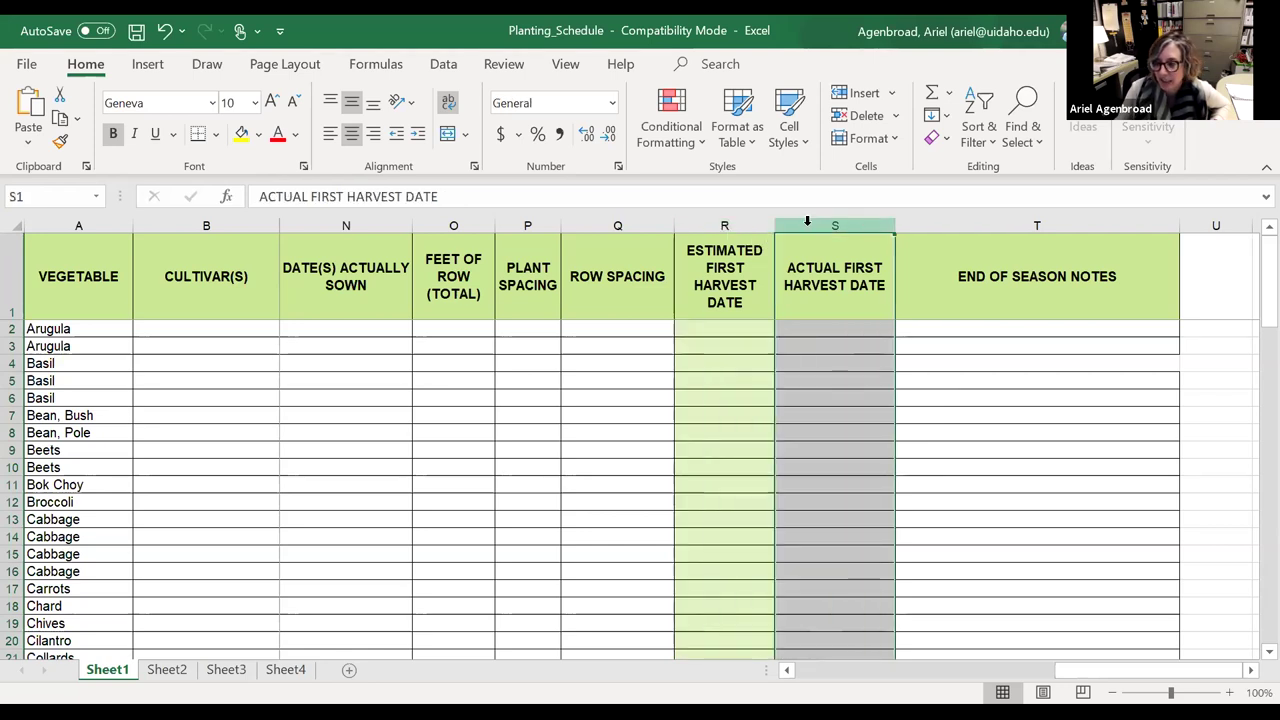
left_click(967, 219)
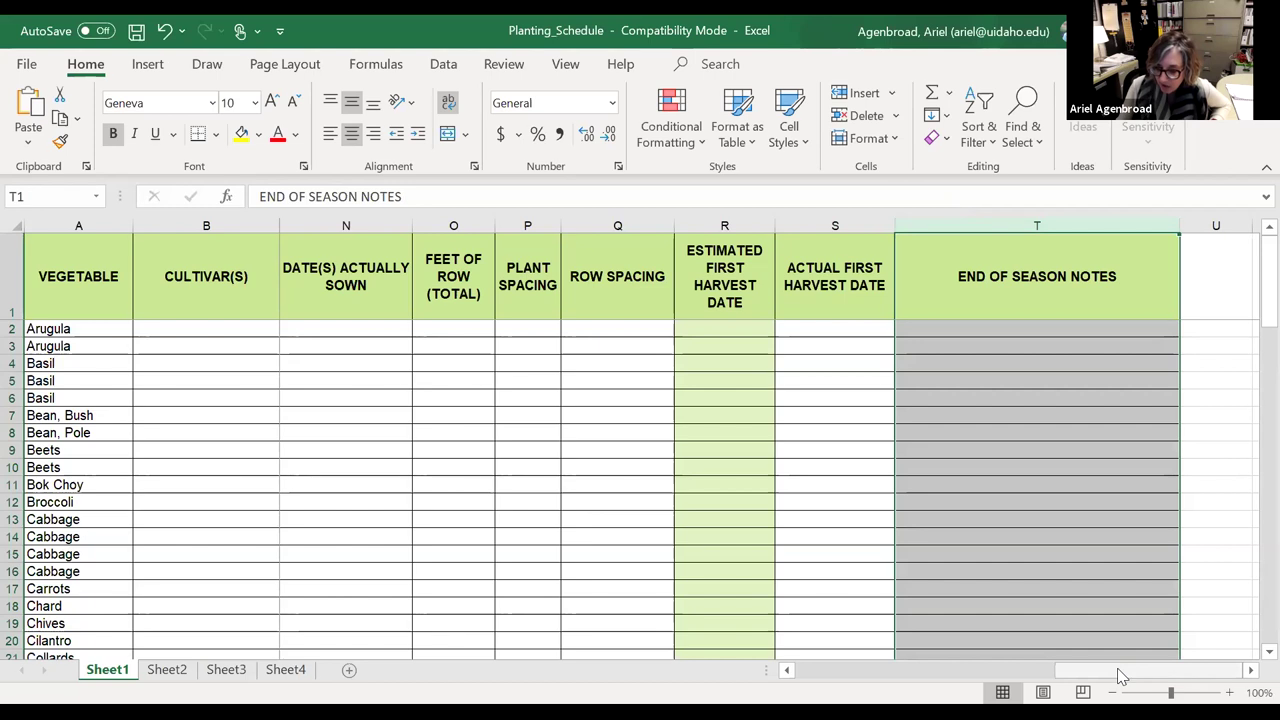
left_click_drag(1120, 677, 600, 671)
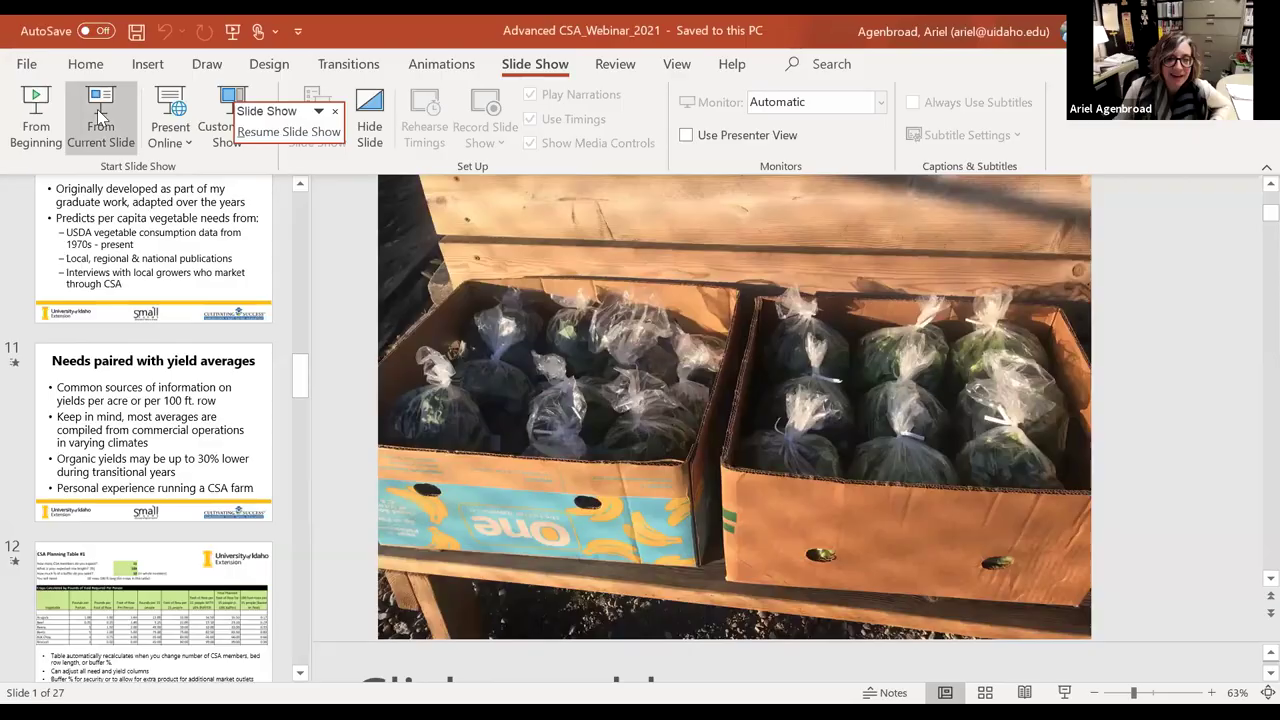
- Switch to the Advanced CSA_Webinar_2021 presentation in PowerPoint, resume the slide show and advance to the Ordering seed slide
left_click(100, 117)
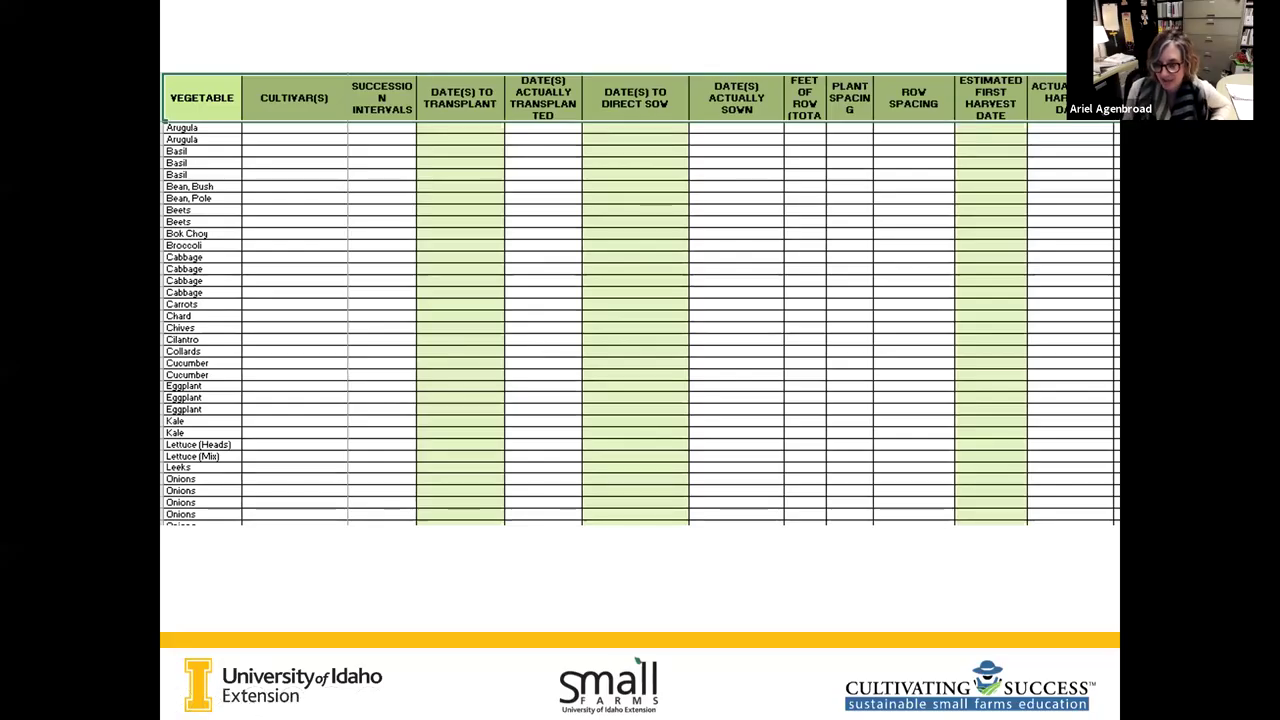
key("Right")
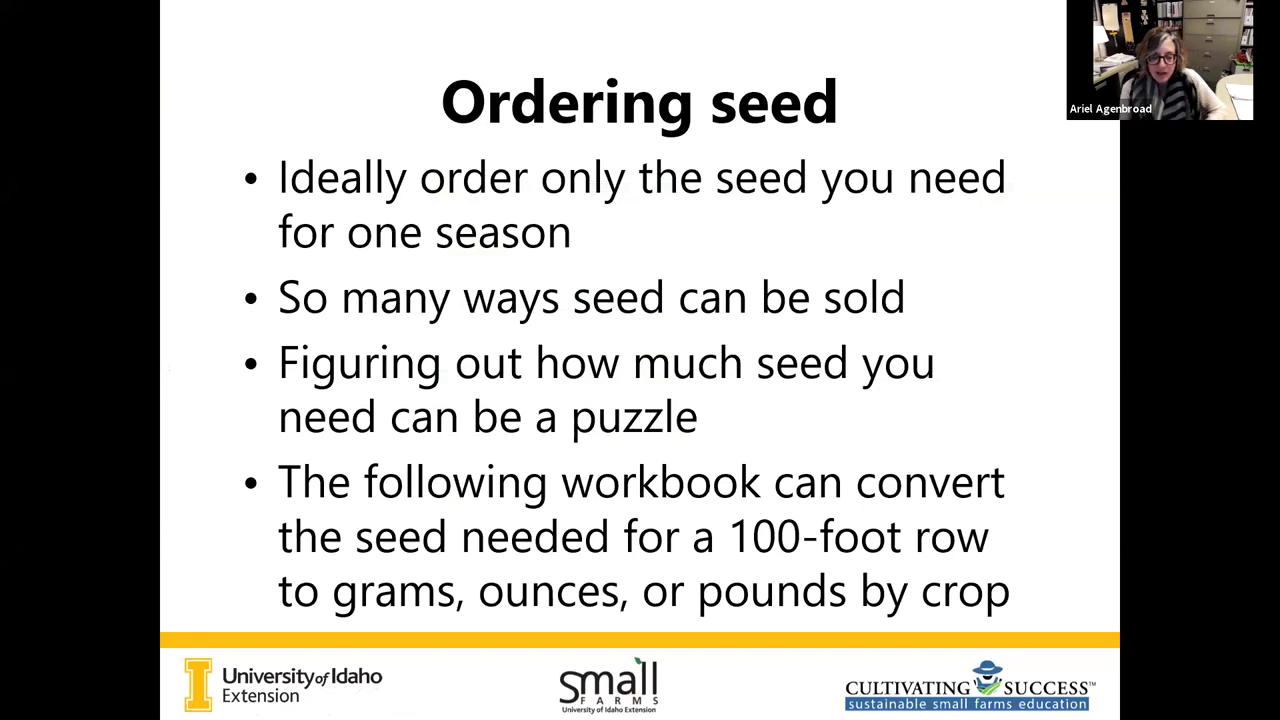
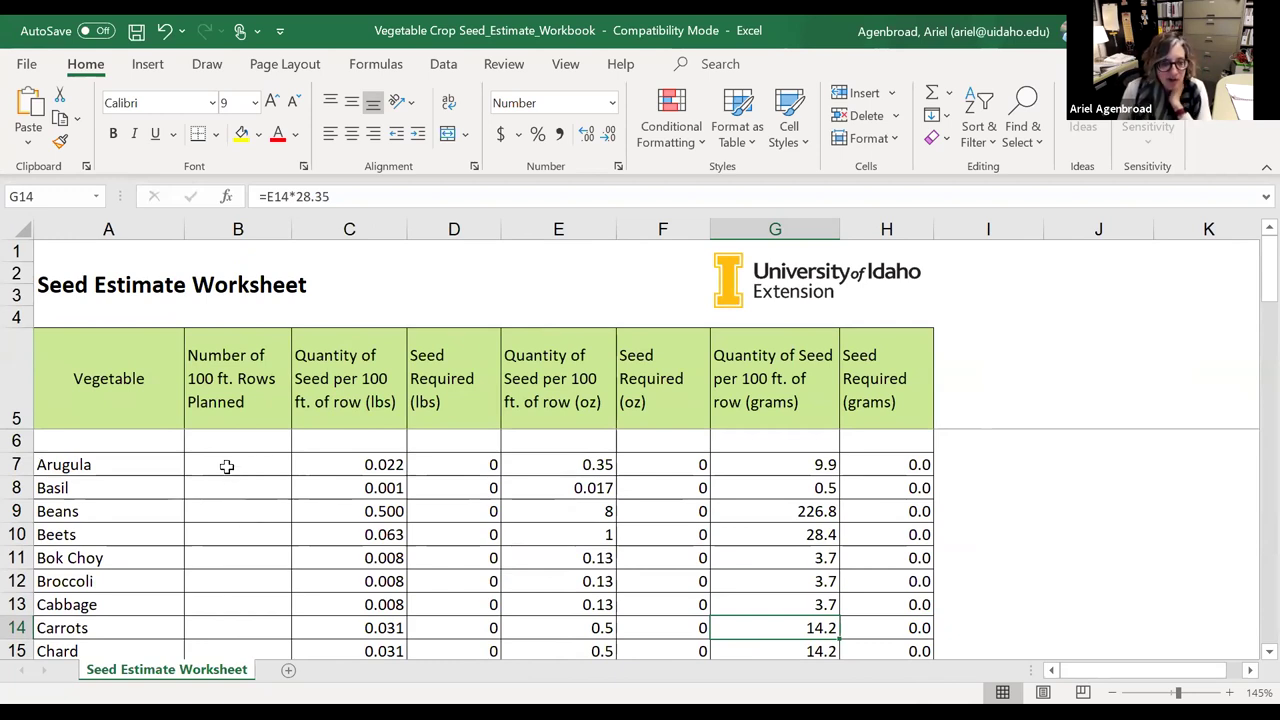
- In Excel's Vegetable Crop Seed_Estimate_Workbook, enter the number of 100 ft. rows planned: 100 for Arugula, 25 for Basil and 200 for Beans
left_click(227, 466)
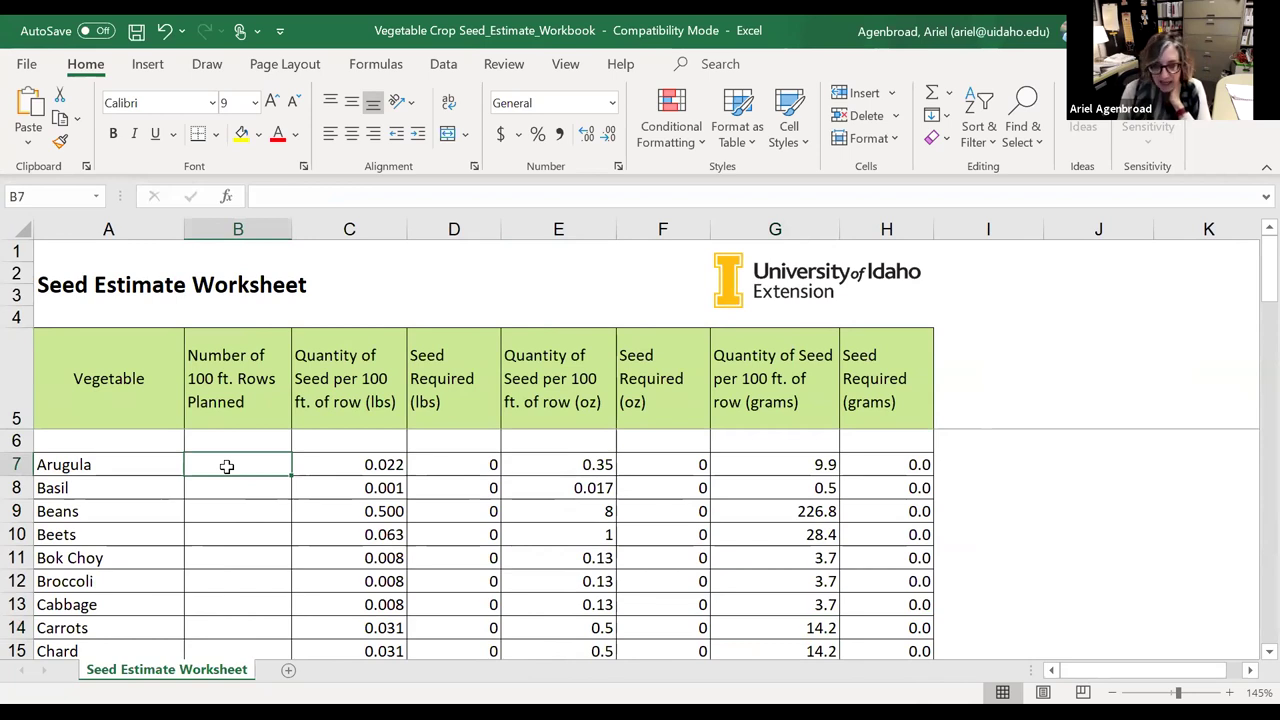
type("100")
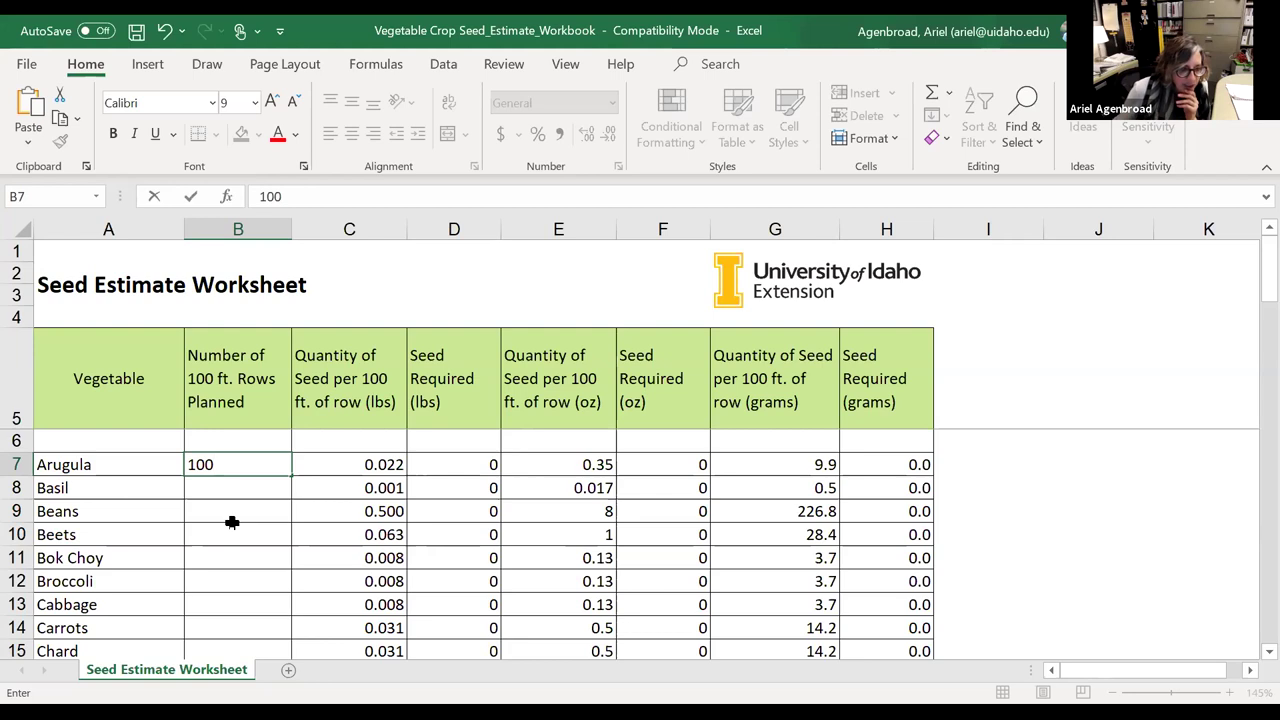
left_click(242, 487)
type("25")
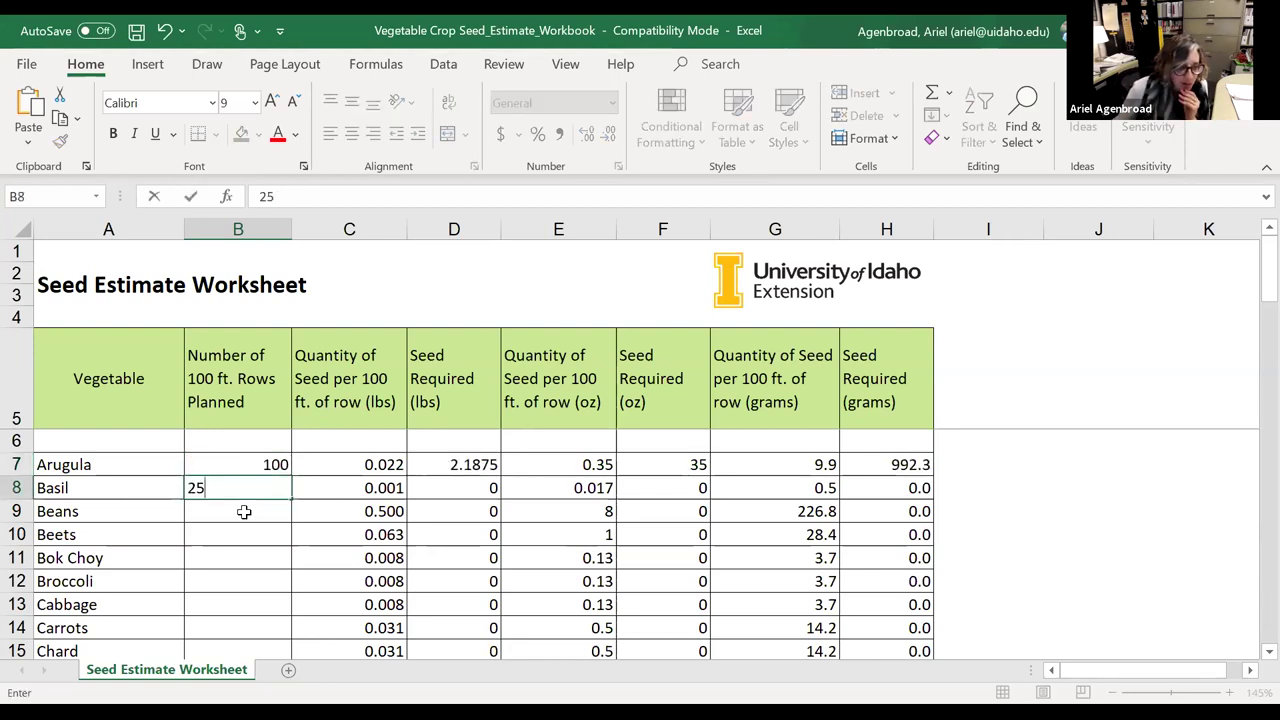
key("Return")
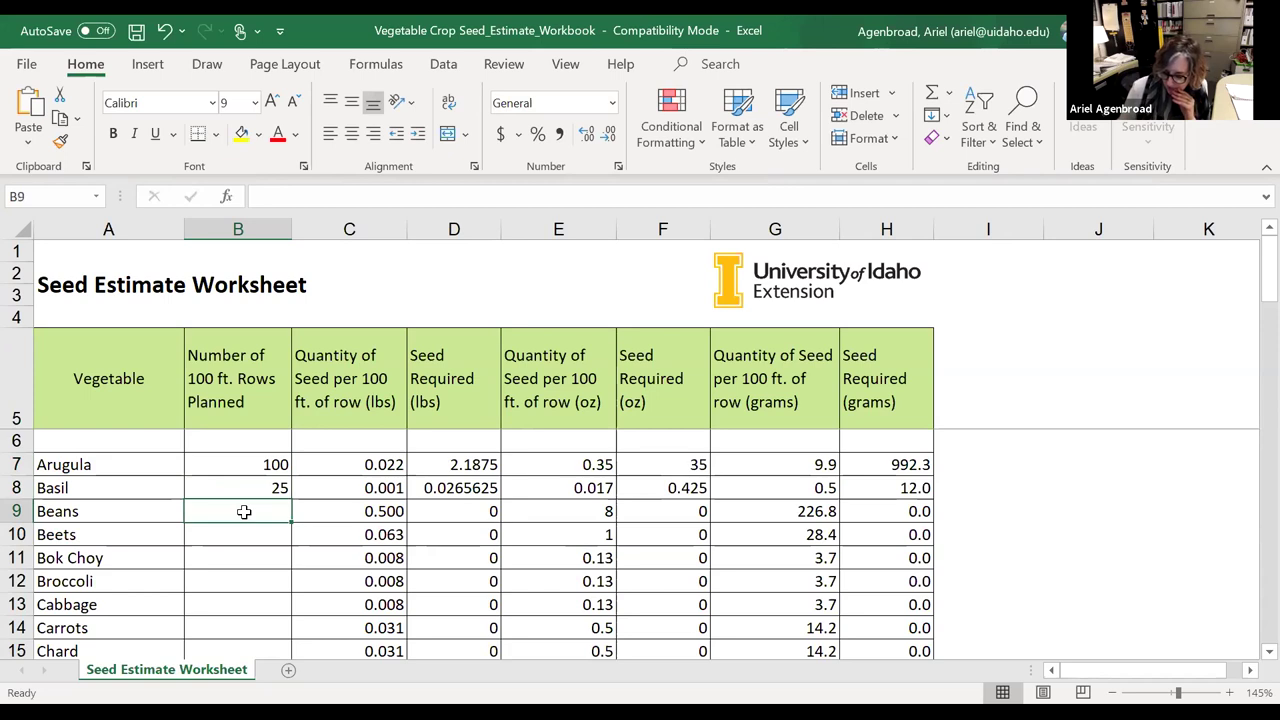
type("200")
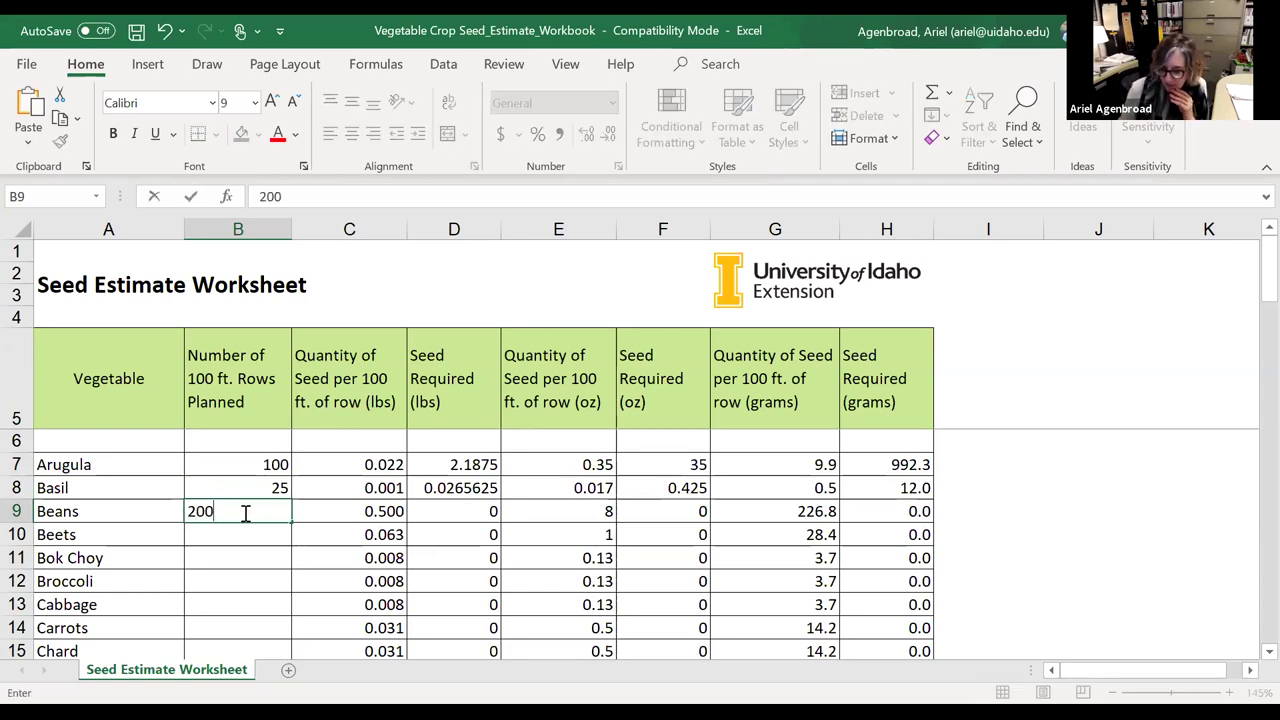
key("Return")
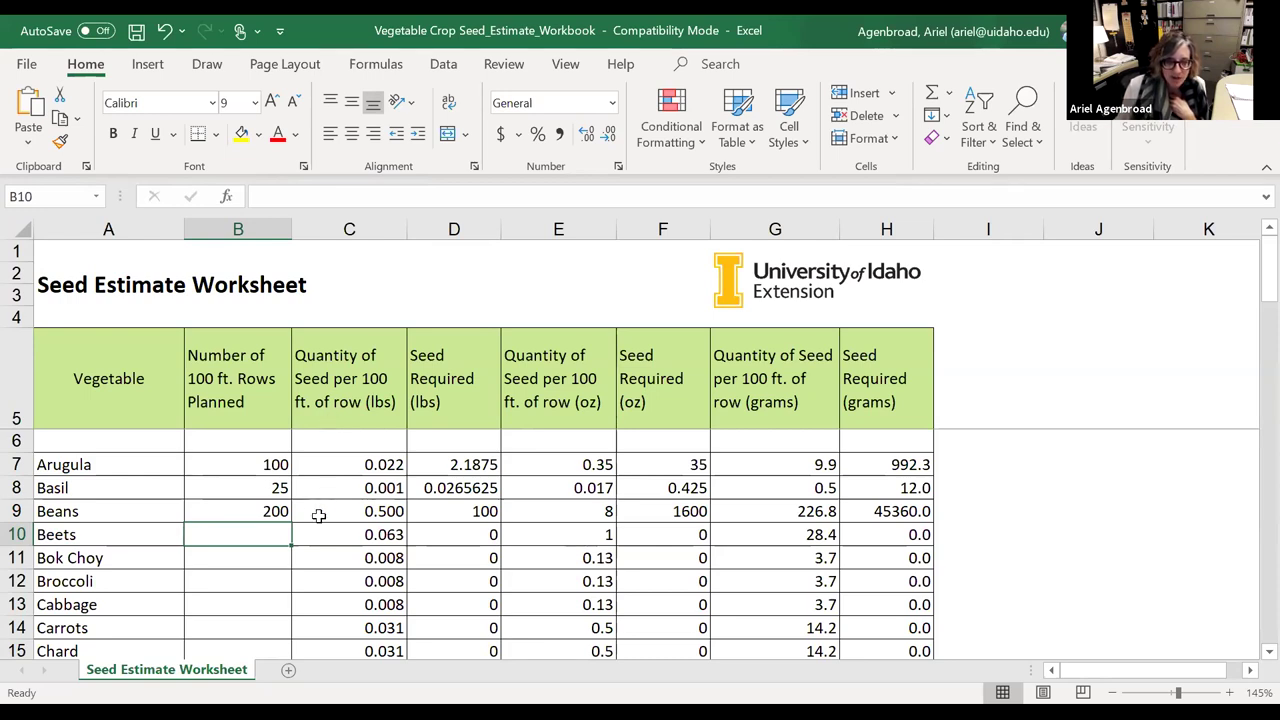
- Inspect the seed required (lbs) formulas for Beans and Basil, and the Beans seed quantity per 100 ft. of row in ounces
left_click(430, 515)
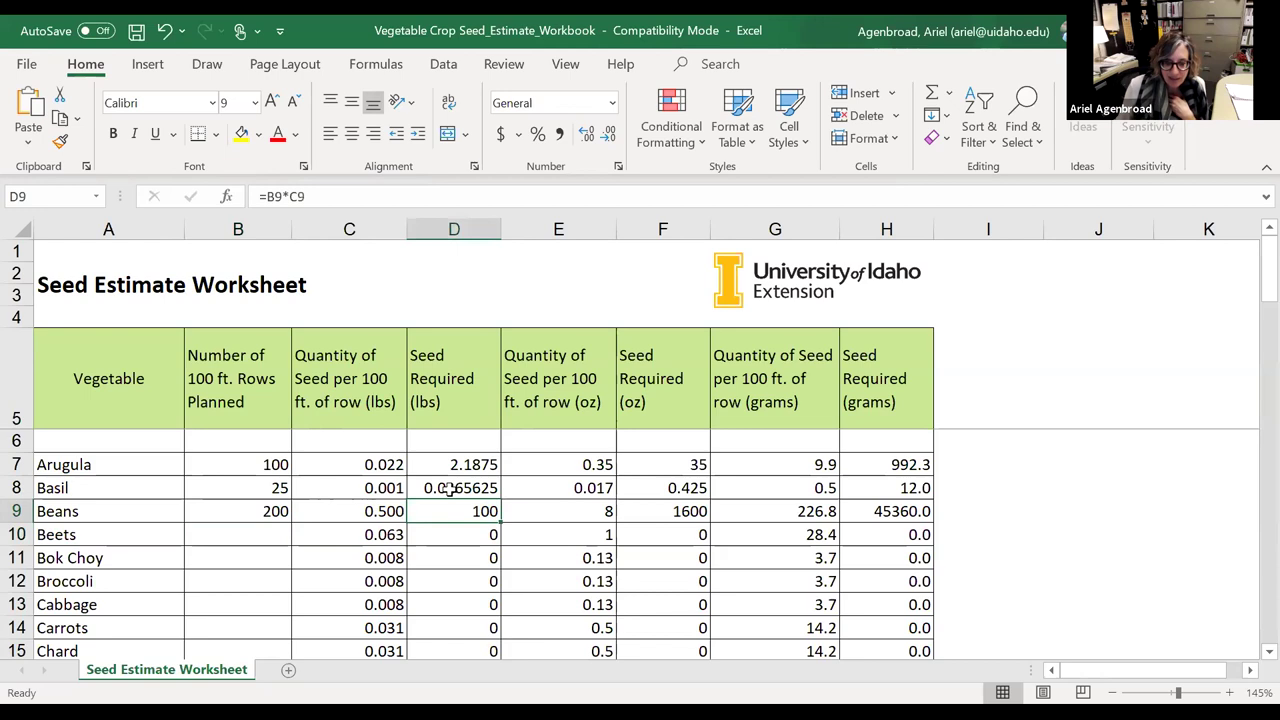
left_click(452, 487)
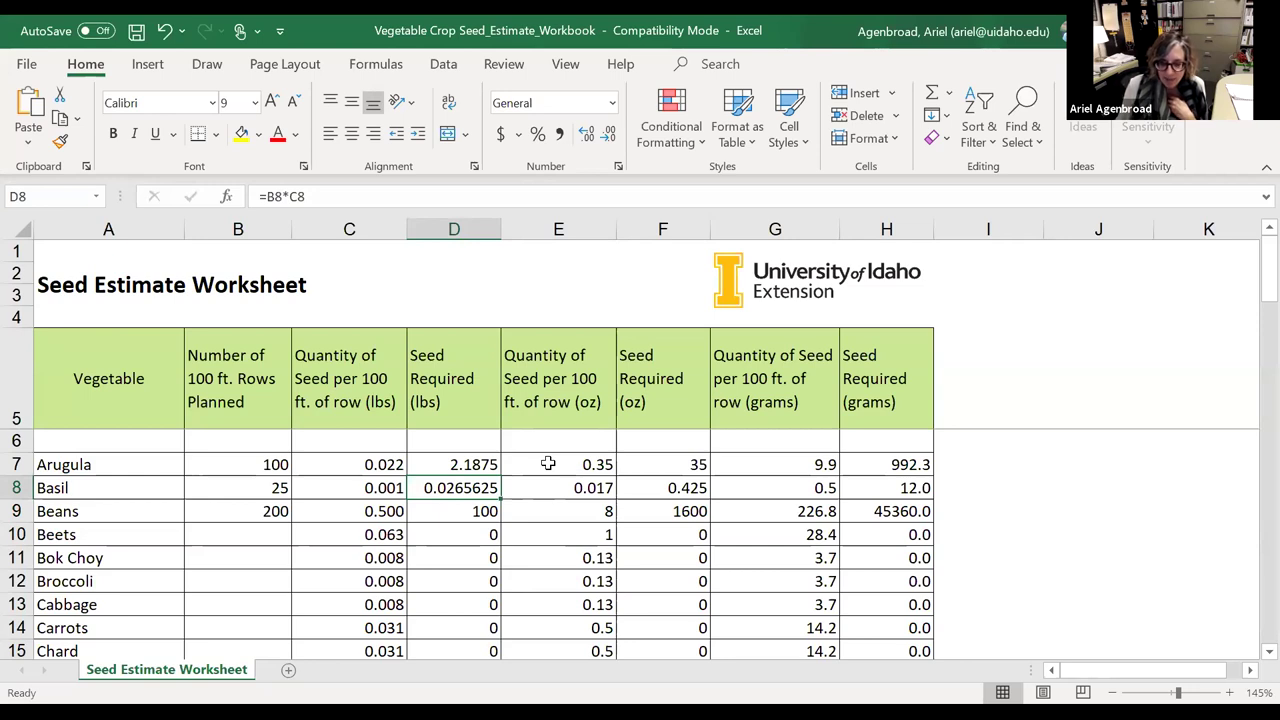
left_click(527, 511)
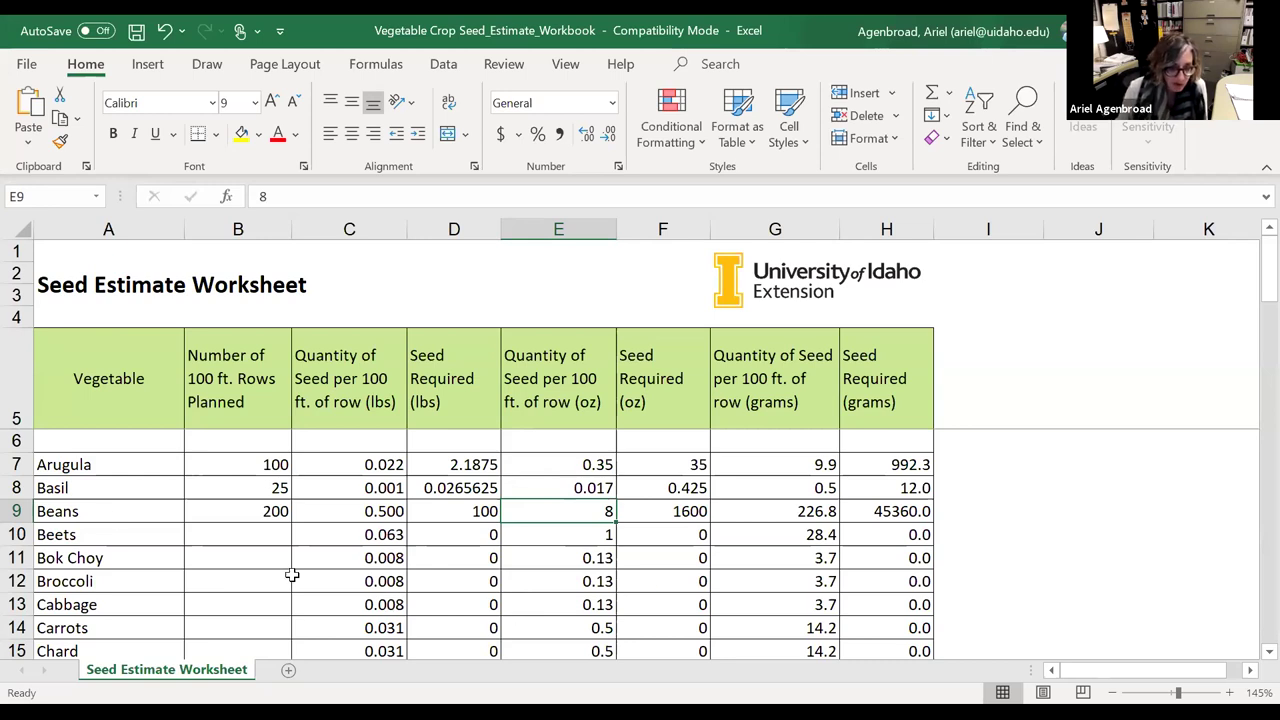
- Survey the seed estimate worksheet's whole vegetable list, including the spare Other rows, and return to its first crops
scroll(130, 476, "down", 13)
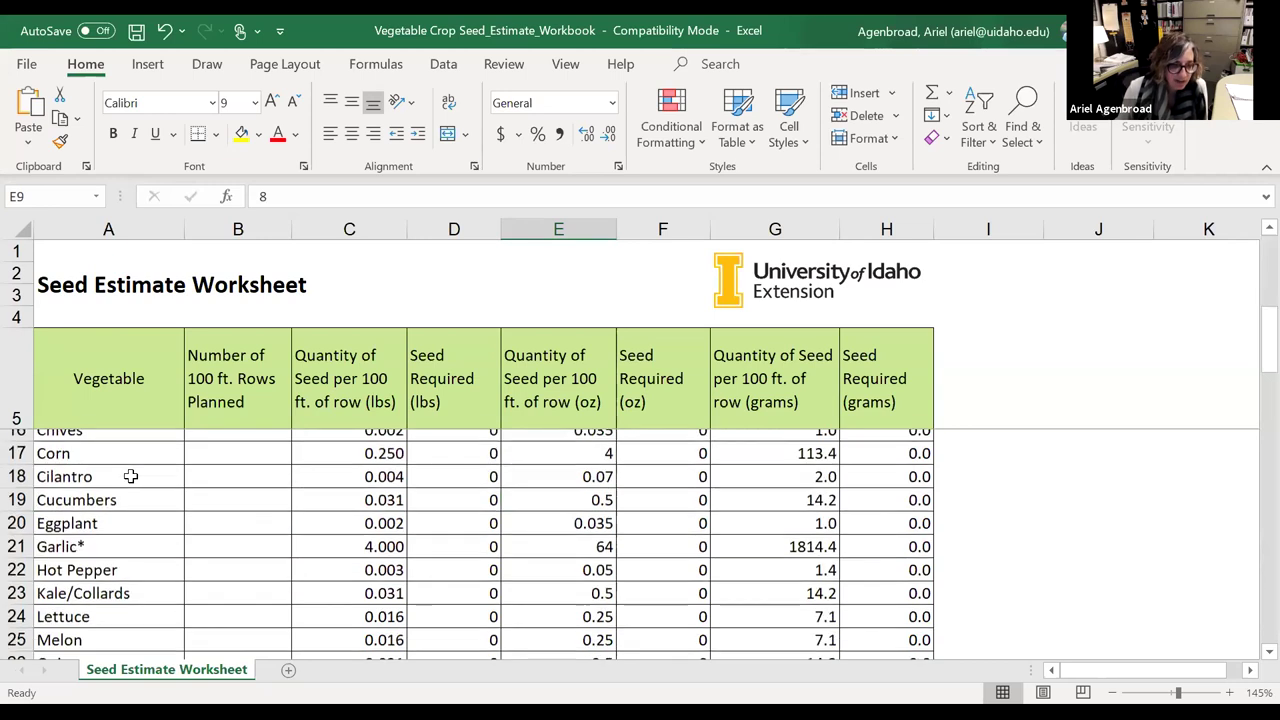
scroll(130, 476, "up", 4)
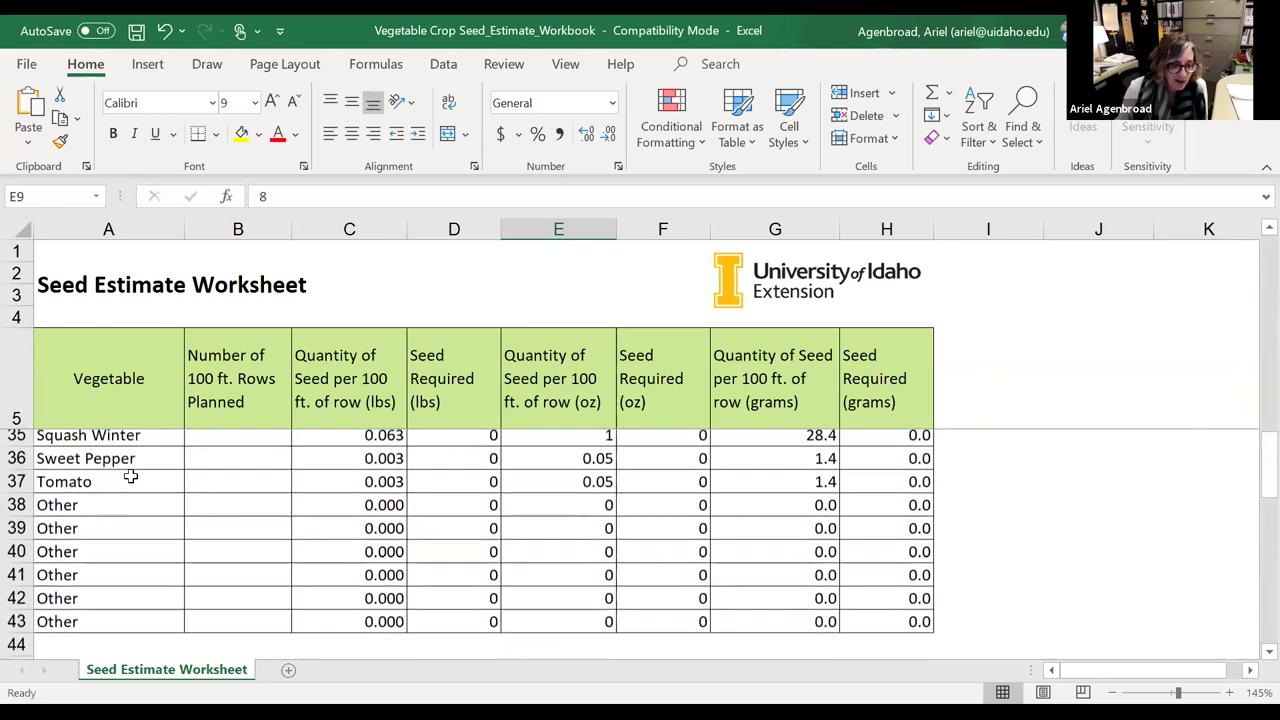
scroll(130, 476, "up", 4)
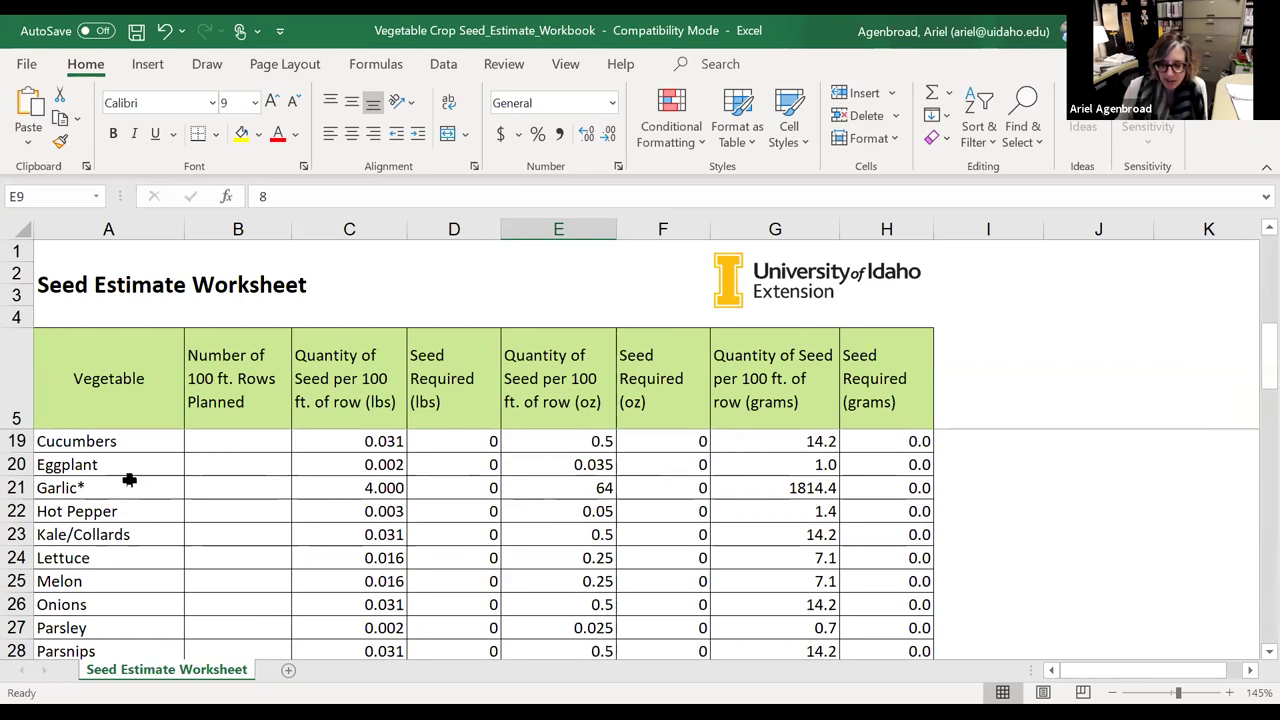
scroll(108, 500, "up", 4)
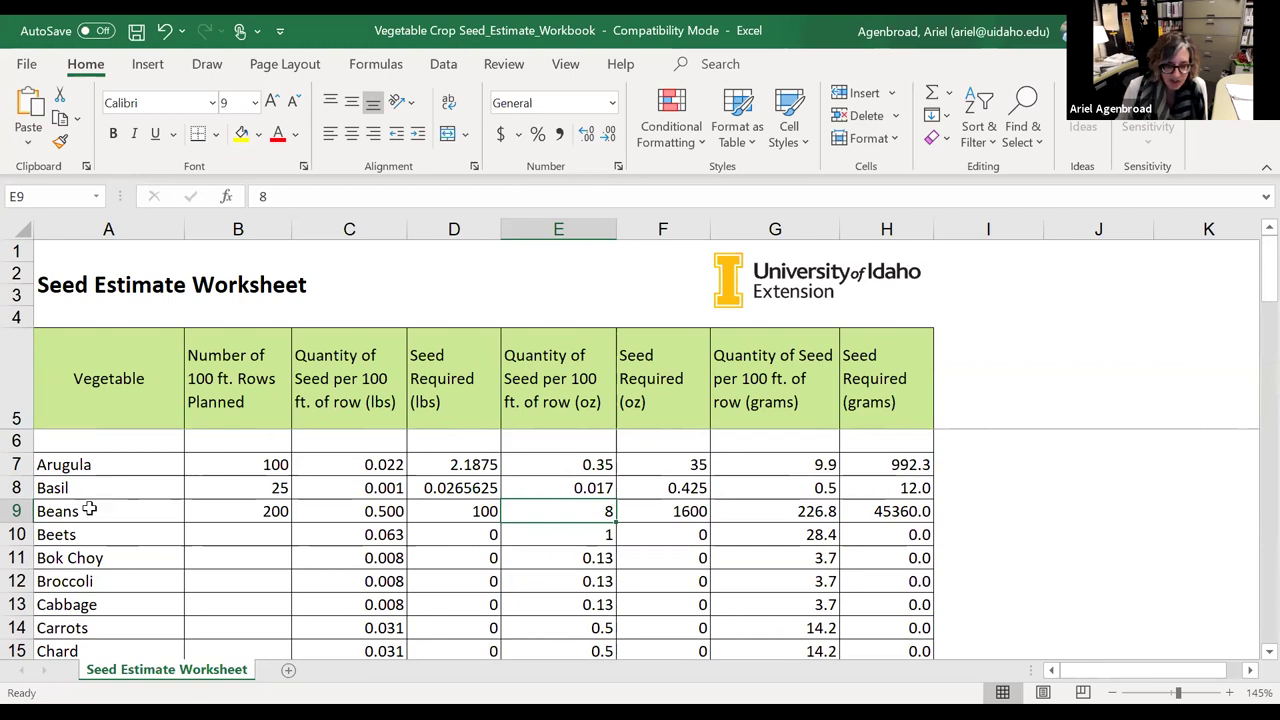
scroll(889, 561, "down", 13)
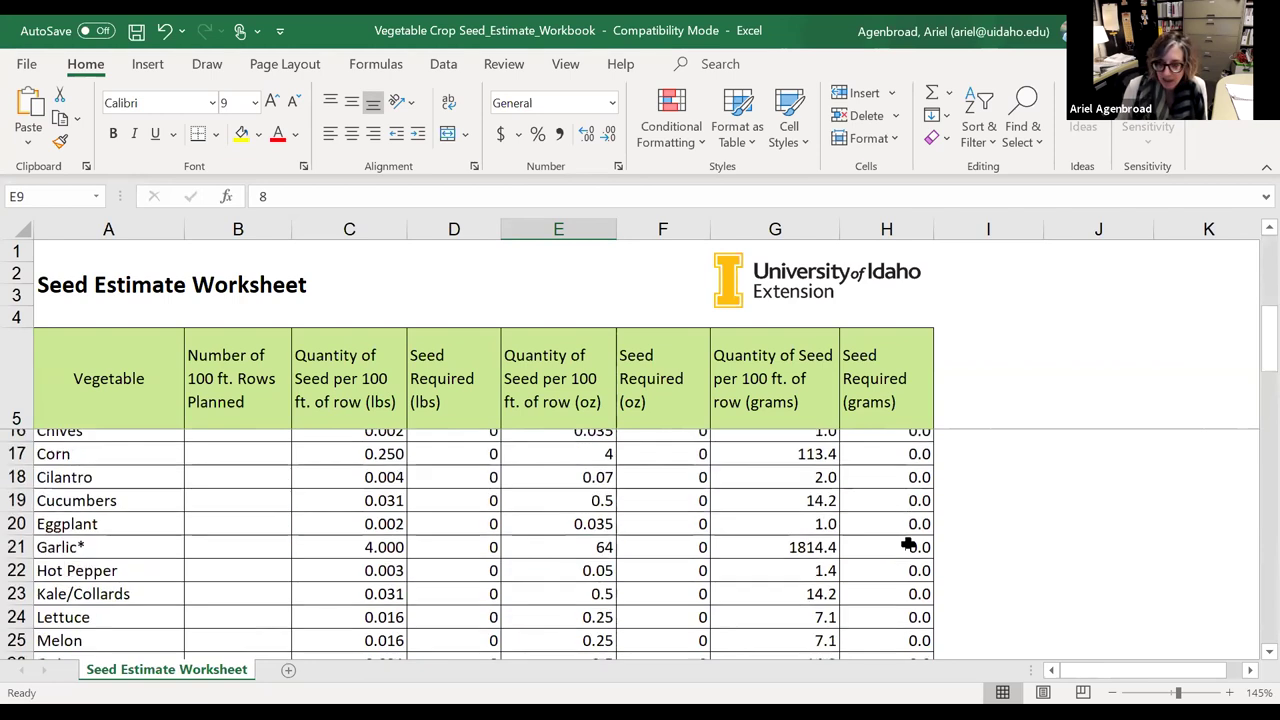
scroll(876, 549, "up", 13)
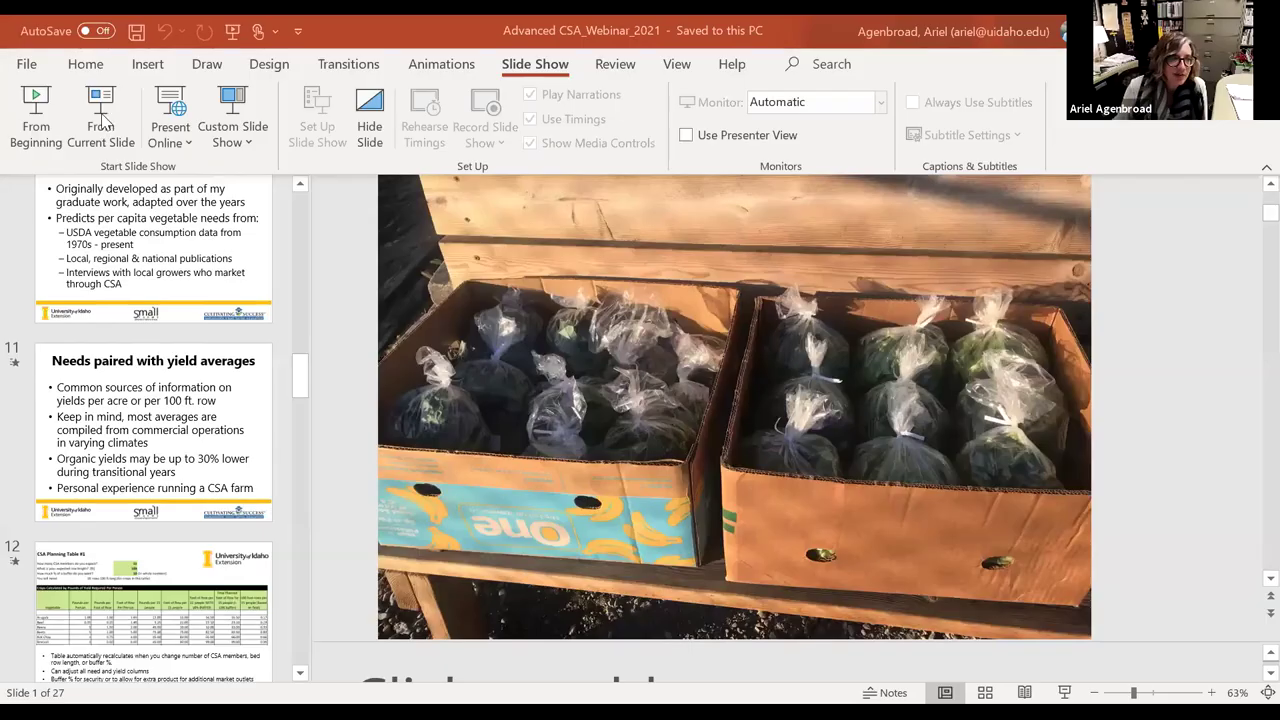
- Switch back to the PowerPoint presentation and resume the slide show at the Seed Estimate Worksheet slide
left_click(105, 113)
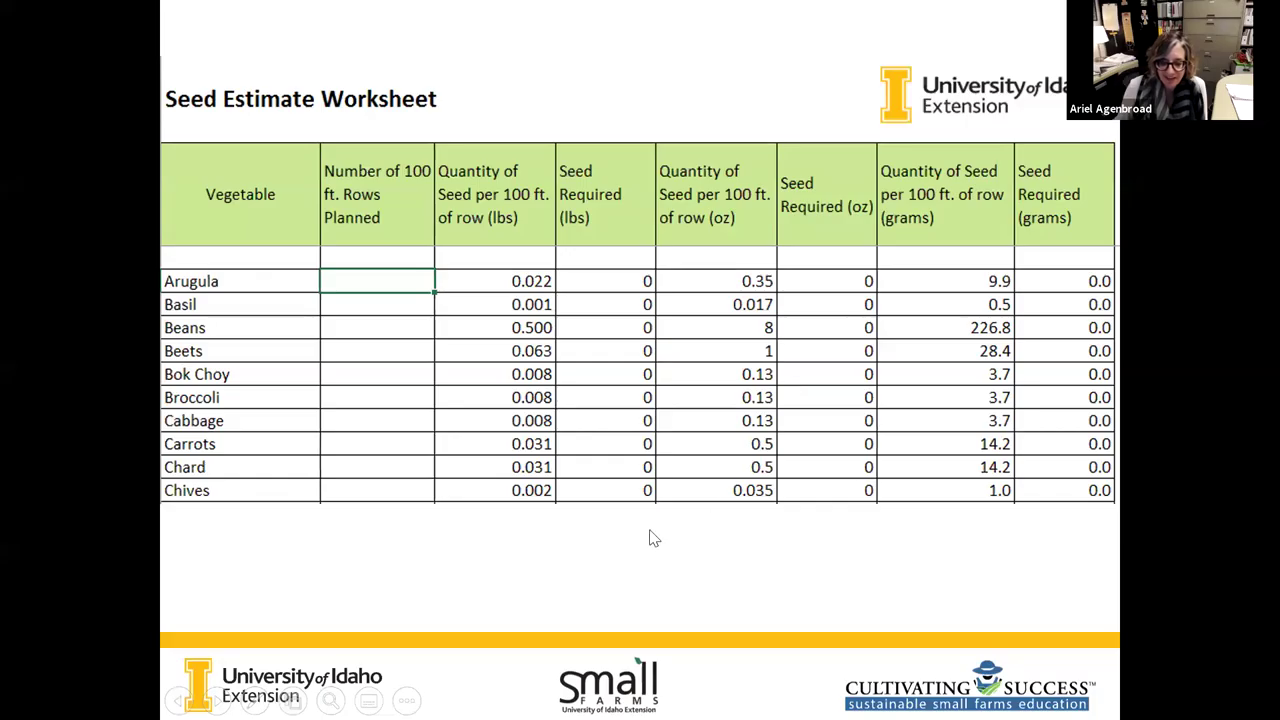